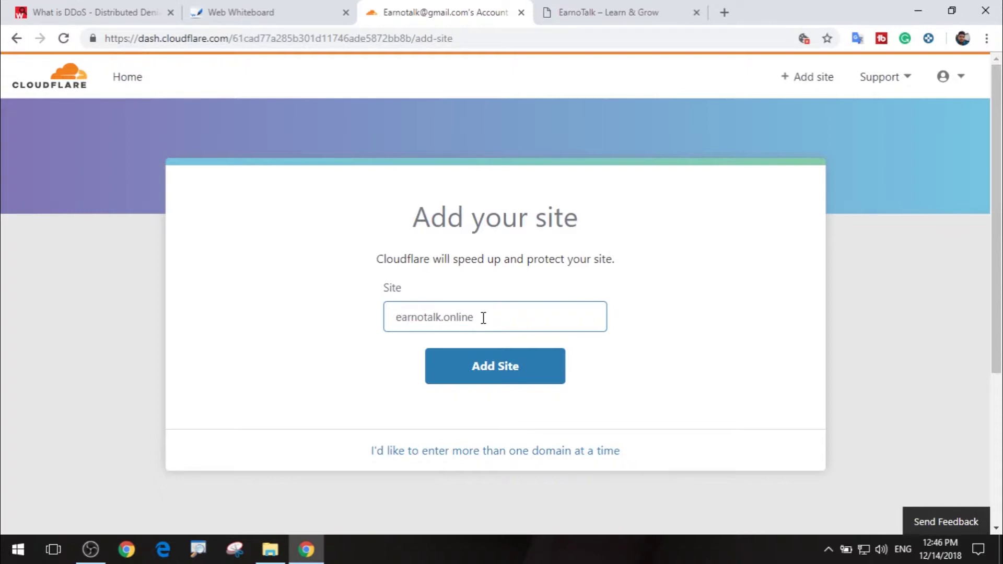
- Add the site earnotalk.online to Cloudflare and proceed past the DNS records query to the plan selection
drag(483, 318, 438, 318)
click(540, 376)
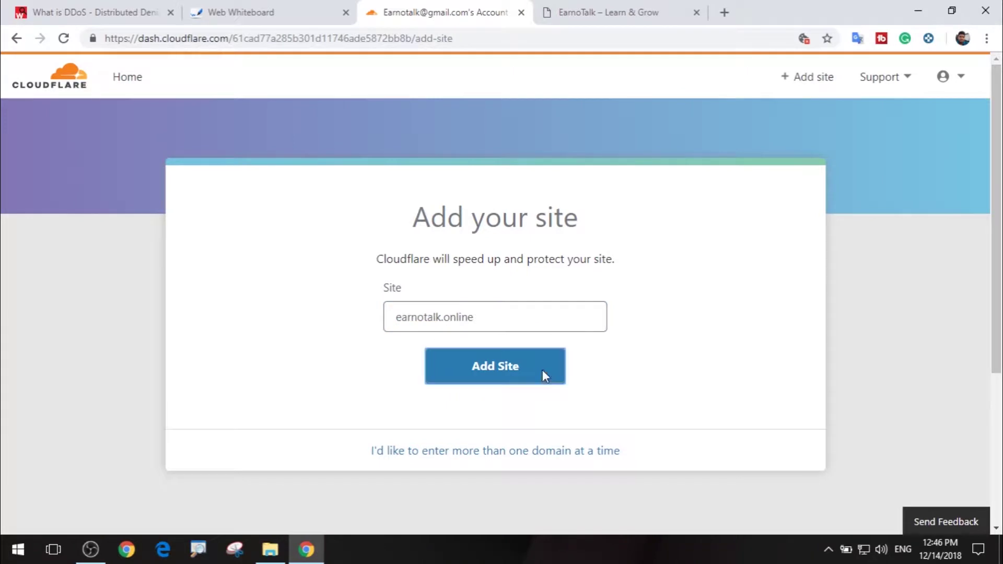
click(541, 375)
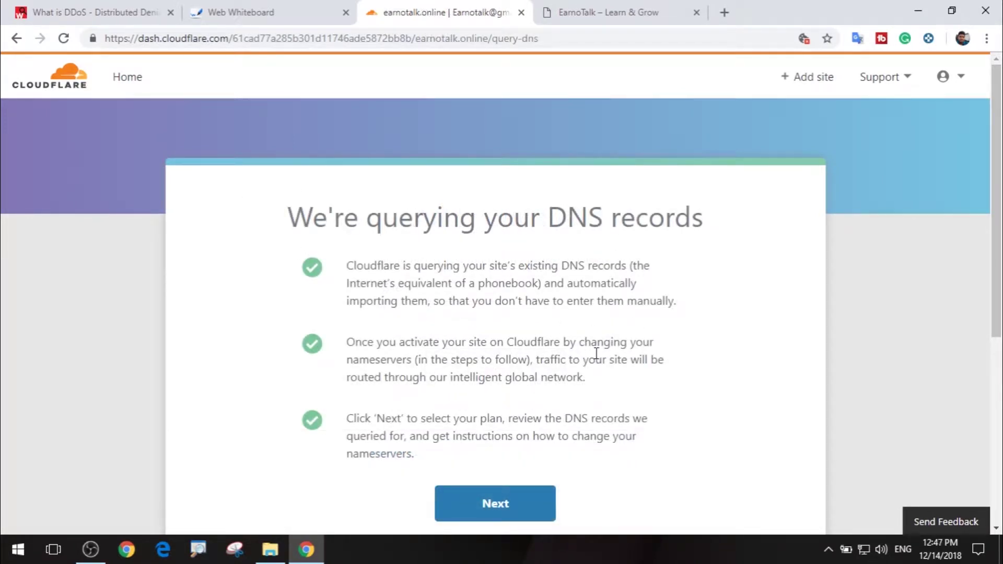
scroll(575, 376, down, 4)
scroll(506, 302, up, 4)
click(509, 502)
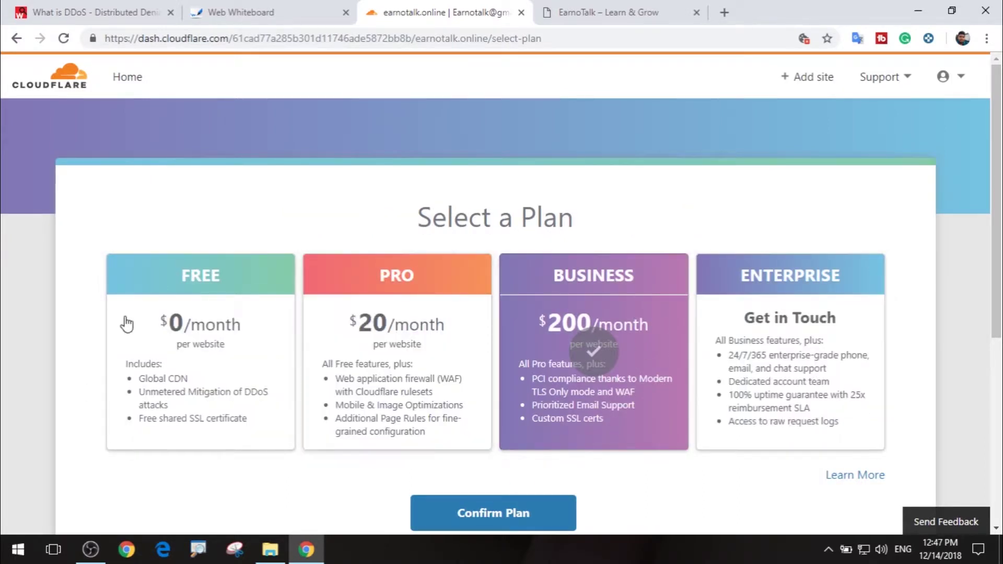
- Select the Free $0/month plan for the website and confirm the subscription
click(189, 290)
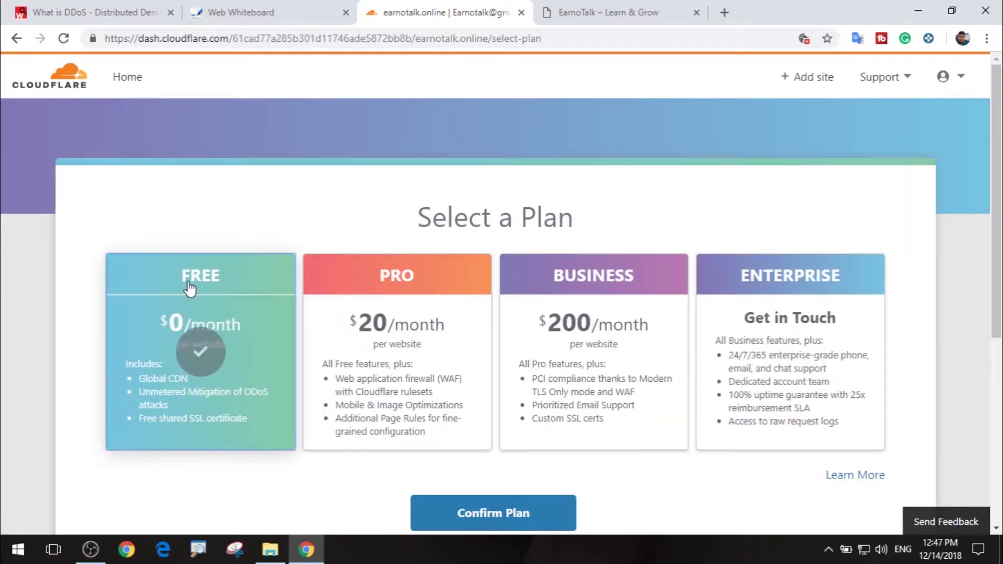
scroll(235, 389, down, 4)
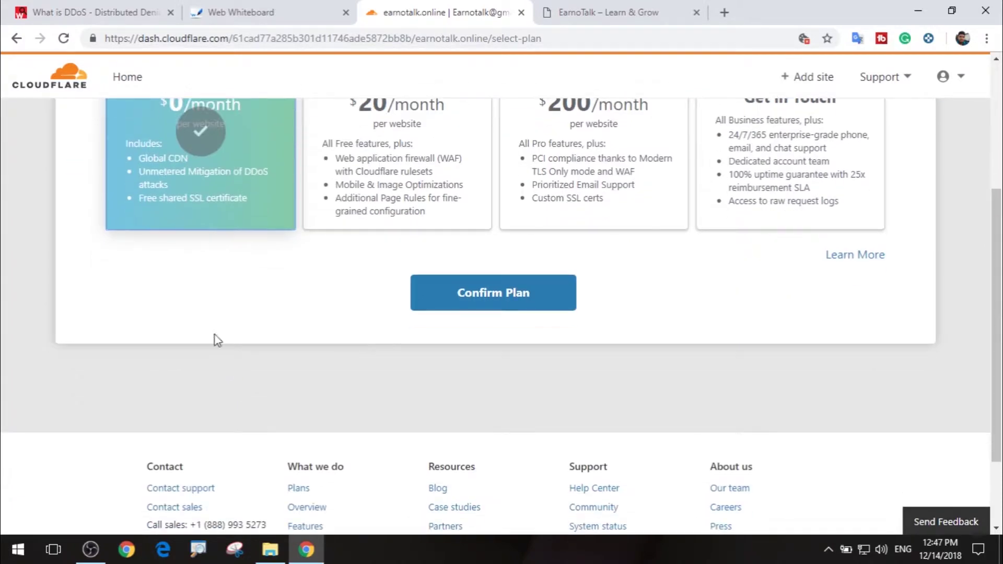
scroll(197, 287, up, 3)
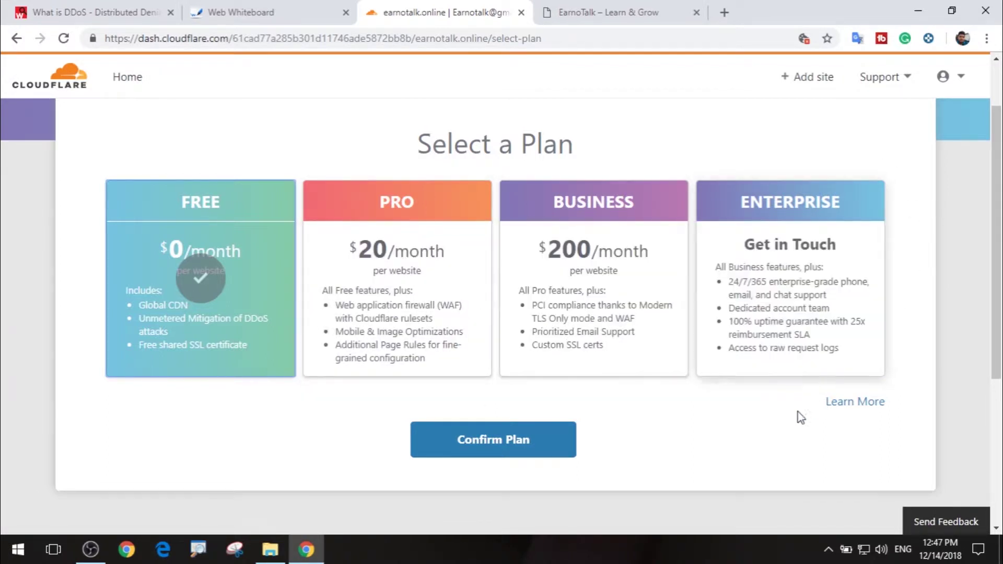
click(507, 442)
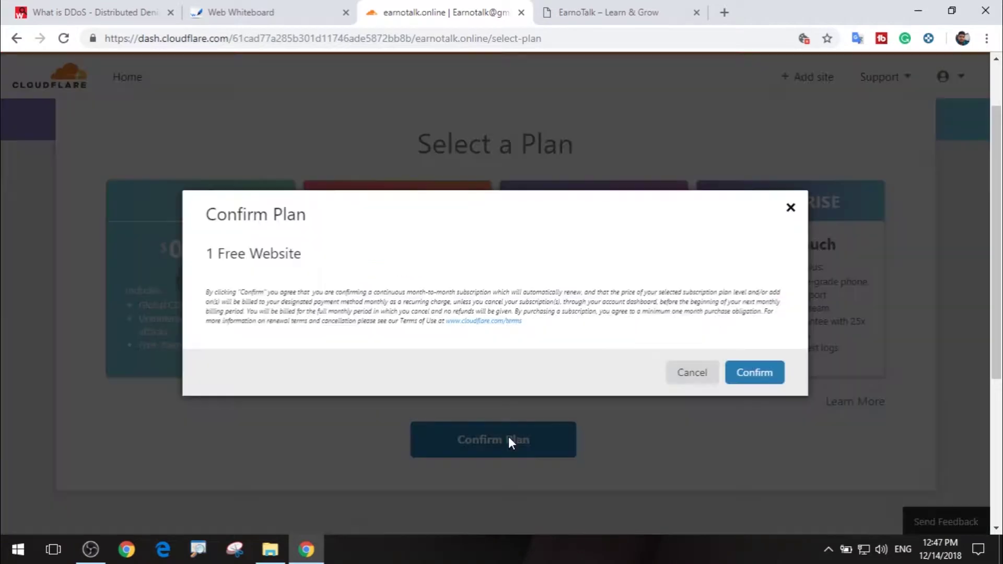
click(762, 379)
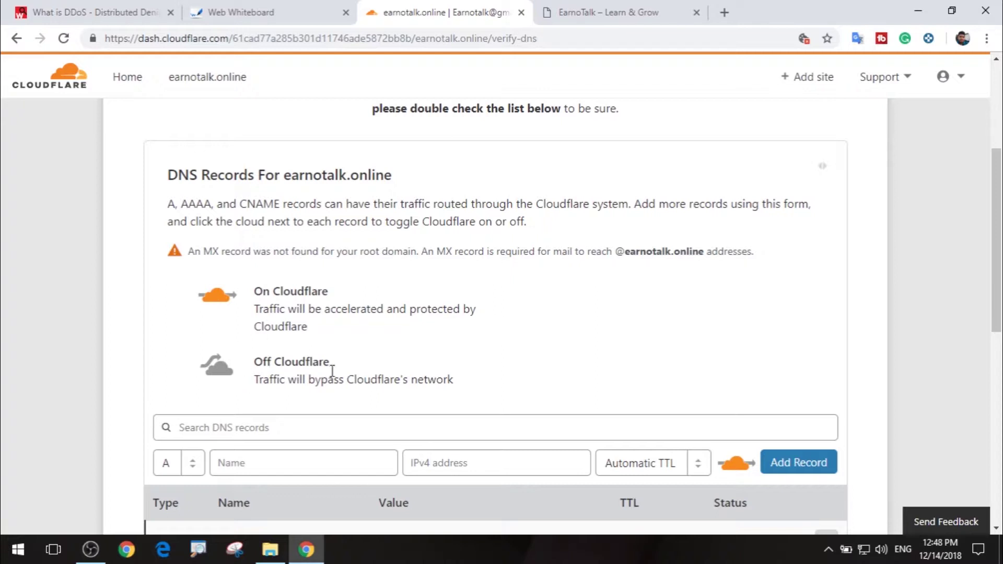
- Review the A records for earnotalk.online and www, checking their IP values and Cloudflare proxy status
scroll(369, 361, down, 3)
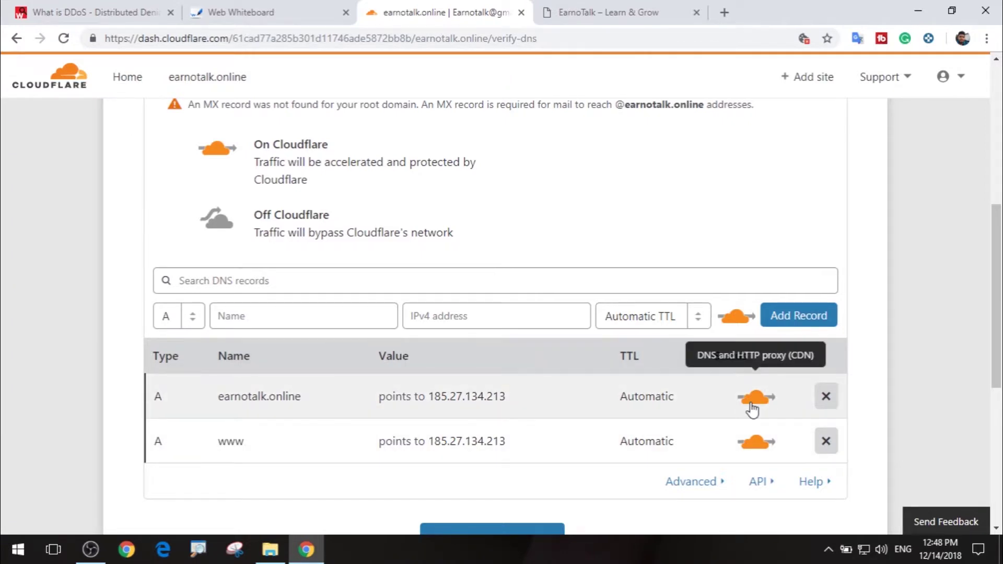
scroll(707, 416, down, 6)
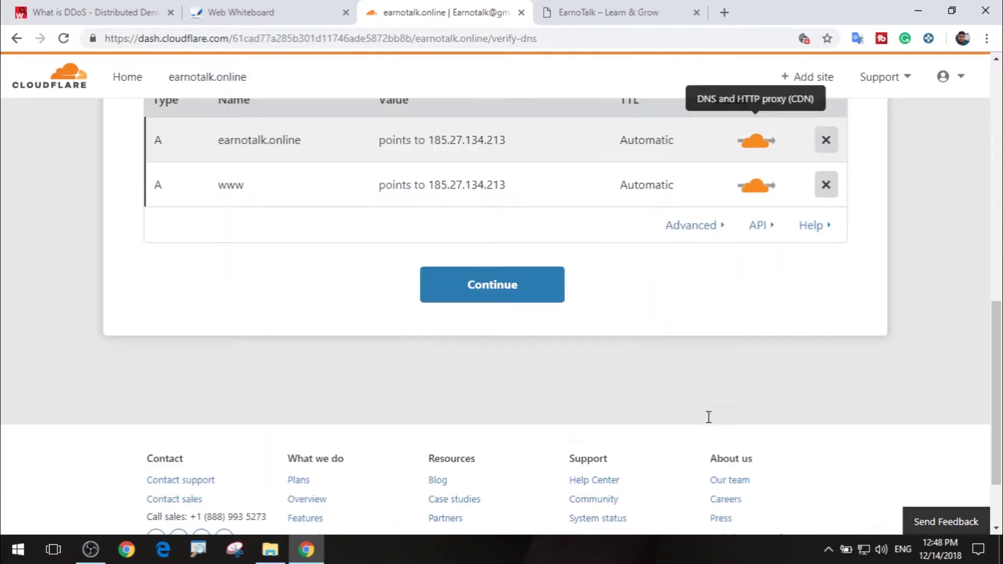
scroll(548, 365, up, 6)
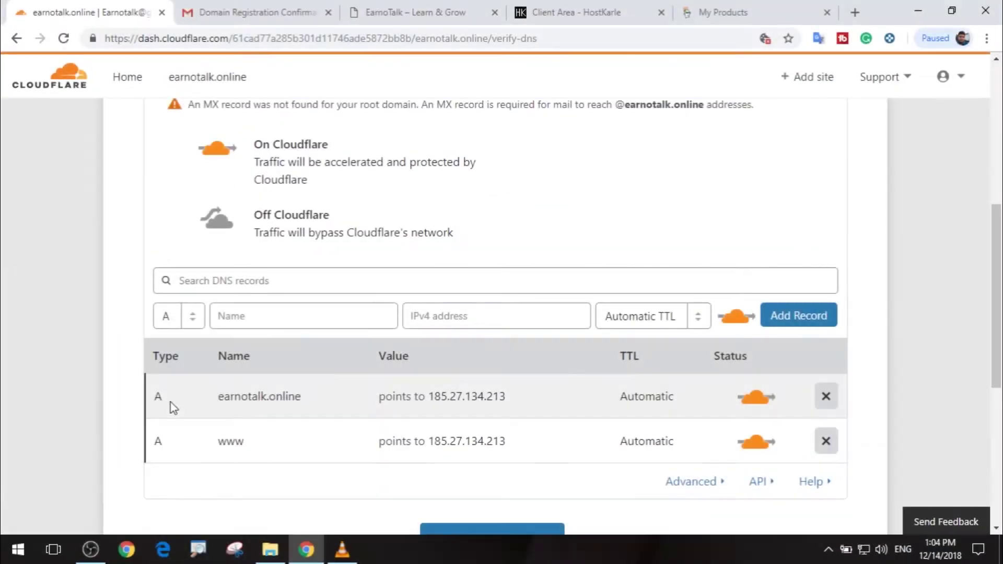
click(447, 394)
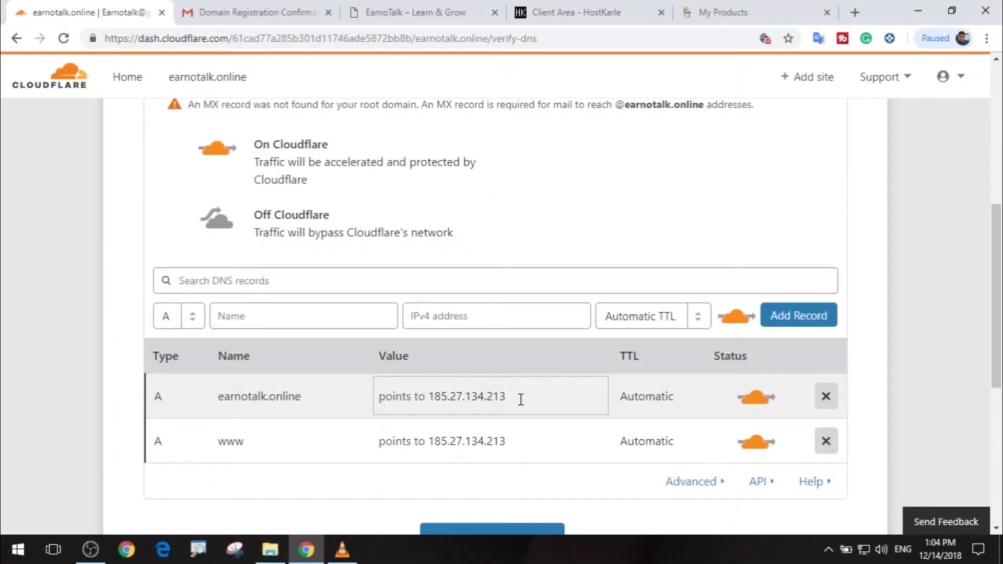
drag(520, 399, 424, 396)
click(429, 395)
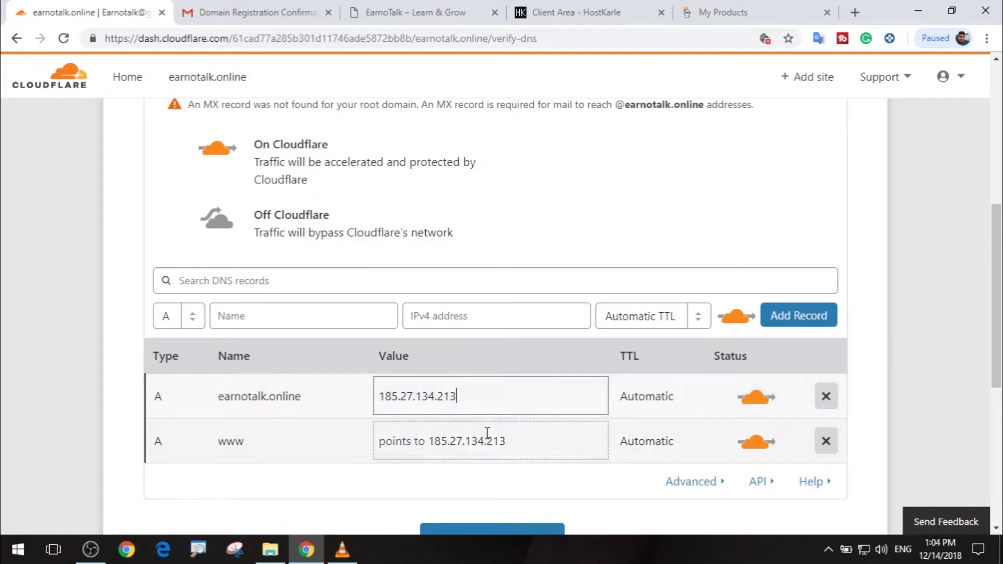
drag(522, 441, 432, 441)
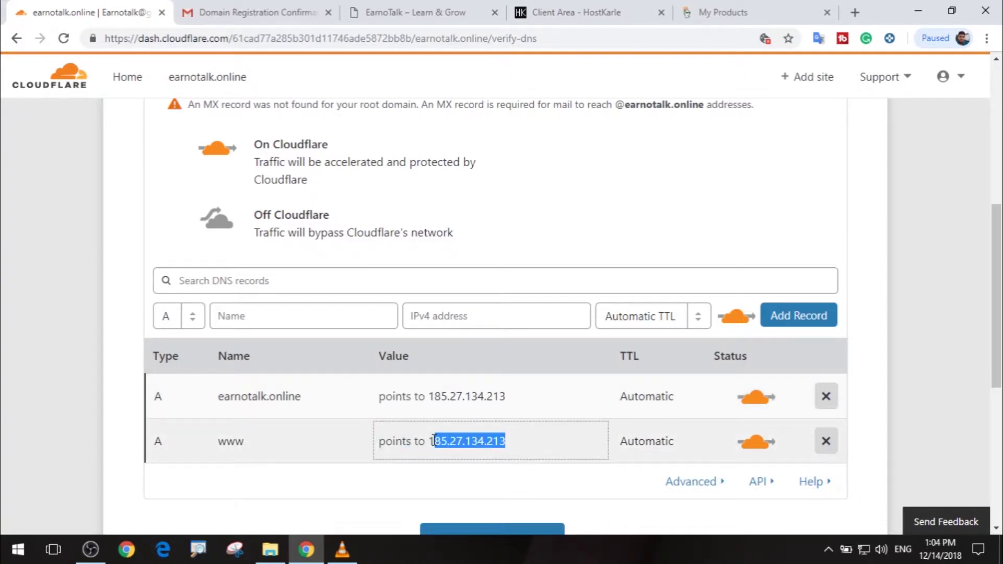
click(433, 441)
click(914, 354)
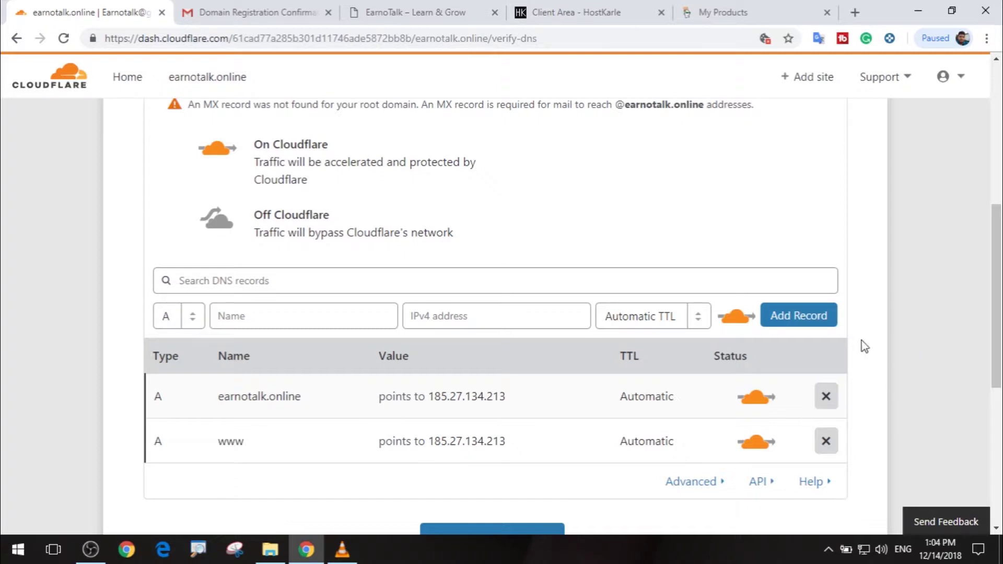
- Accept the DNS records of earnotalk.online as listed and continue to the nameserver change instructions
scroll(641, 459, down, 1)
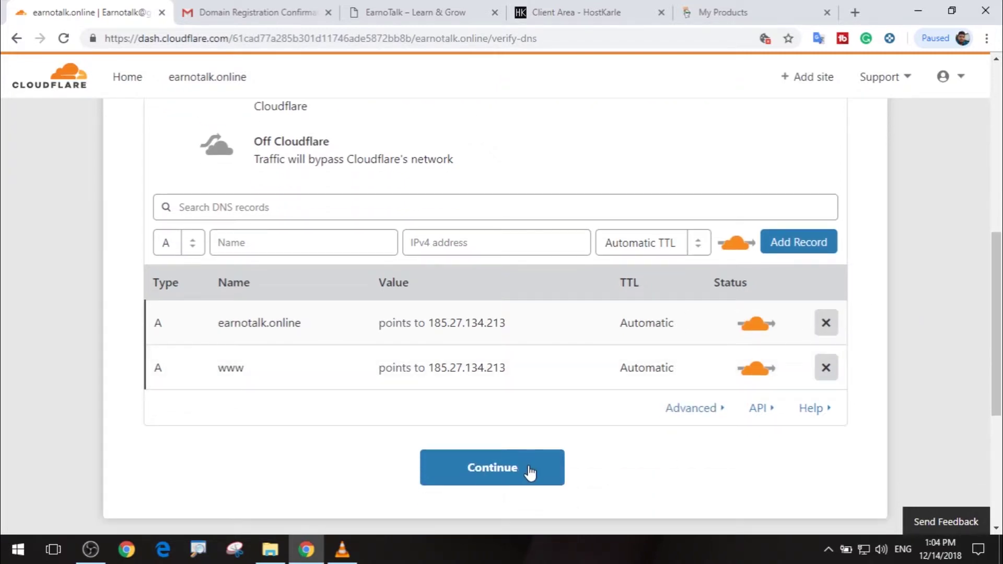
drag(526, 328, 427, 326)
click(495, 330)
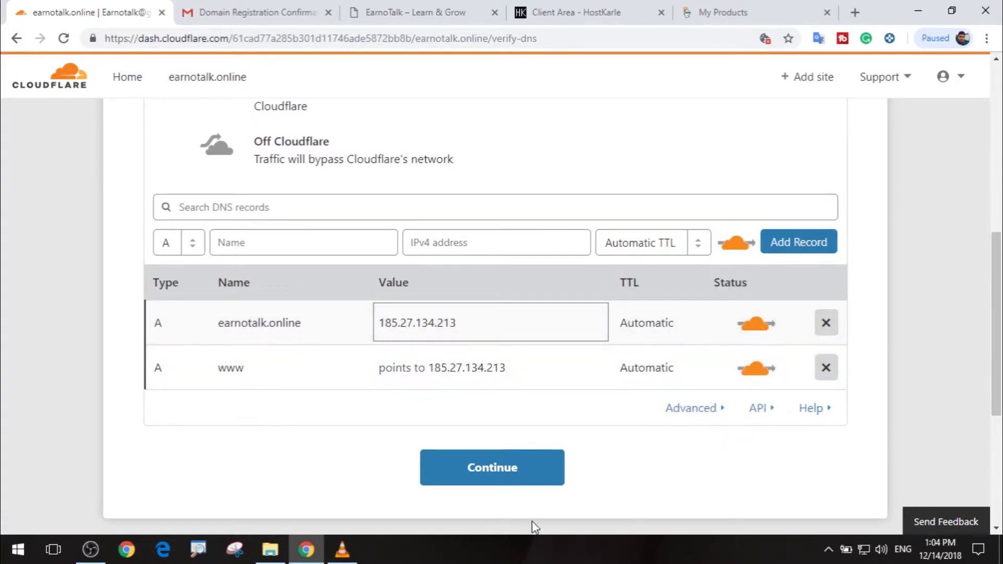
click(524, 474)
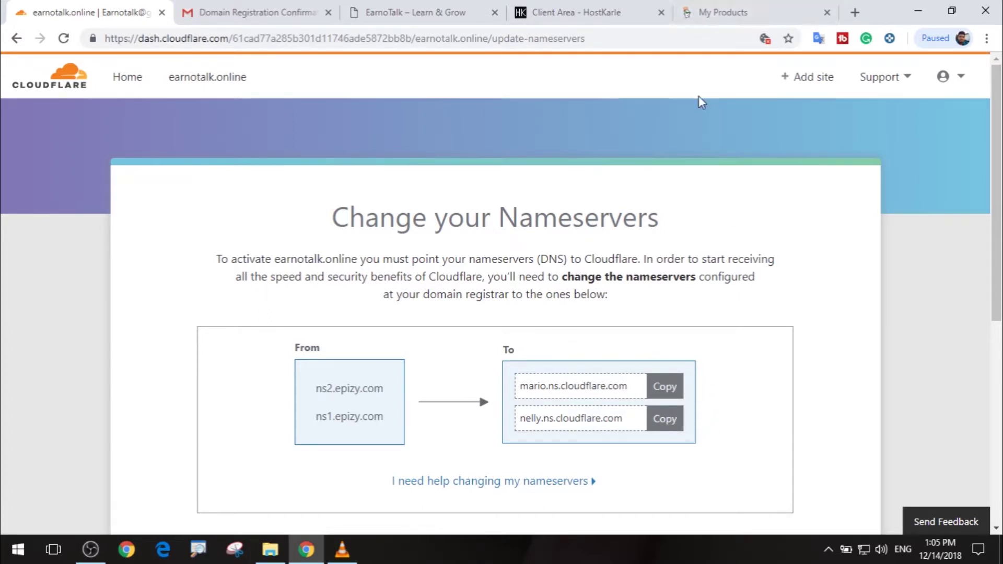
- Switch to the GoDaddy account and open the DNS management for stylobazar.com at its nameservers
click(721, 15)
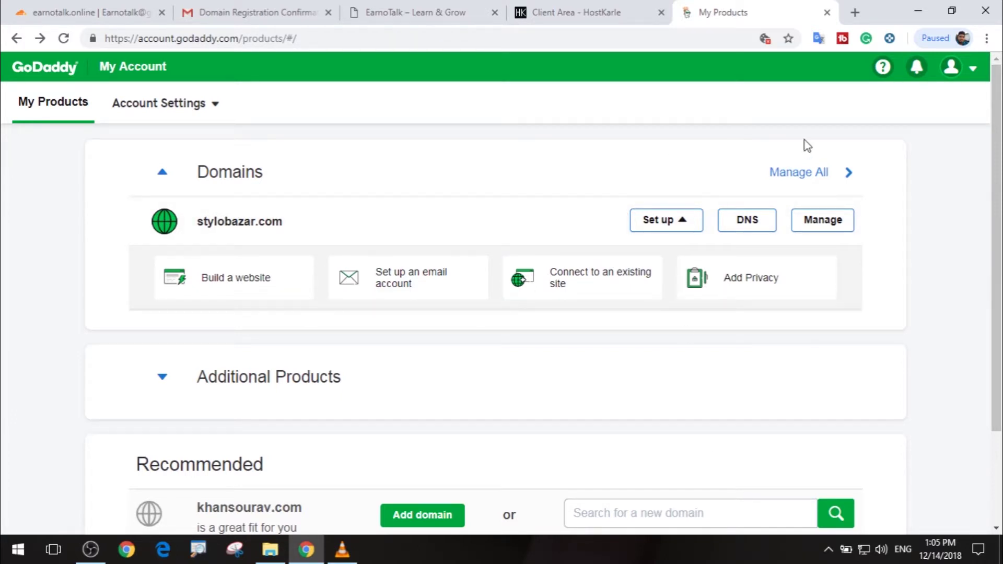
click(754, 235)
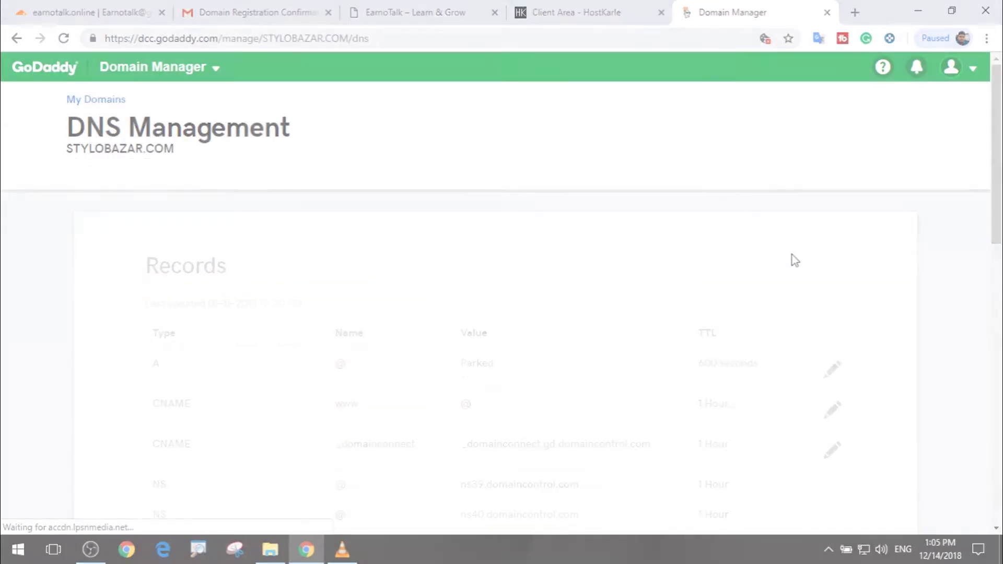
scroll(792, 256, down, 8)
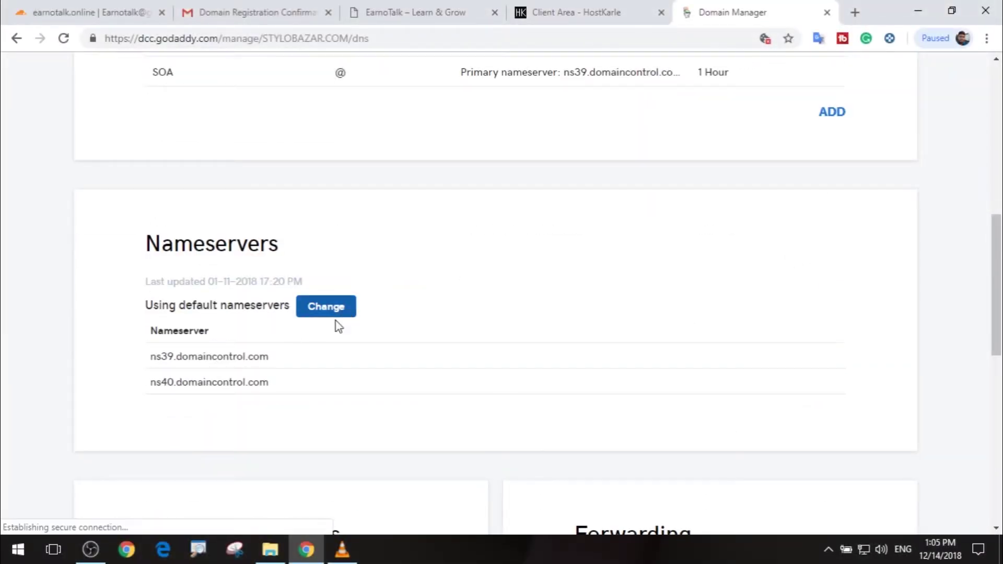
- Start changing the nameservers of stylobazar.com, choosing the Custom type and activating the first nameserver entry
click(333, 320)
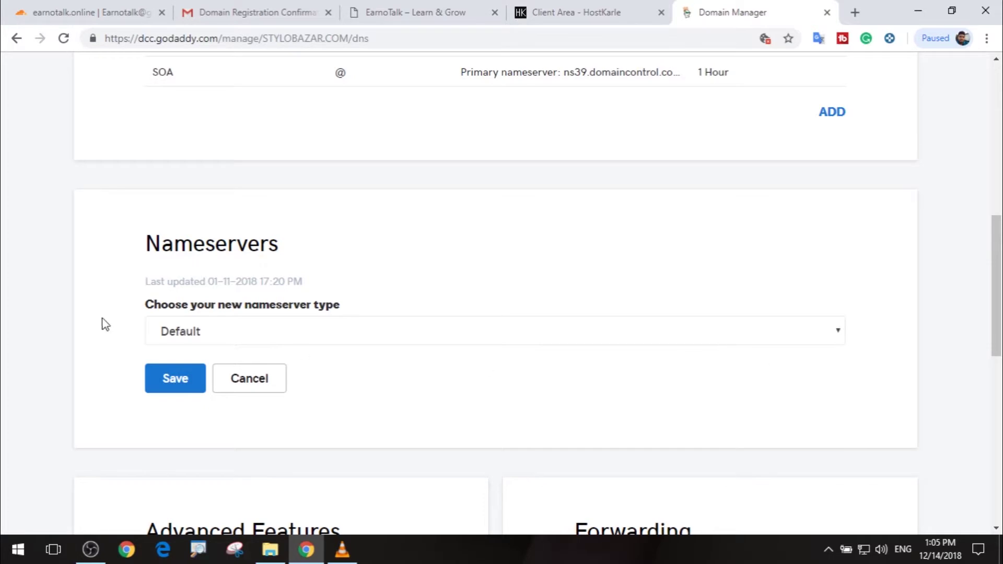
scroll(502, 352, down, 4)
scroll(501, 351, up, 3)
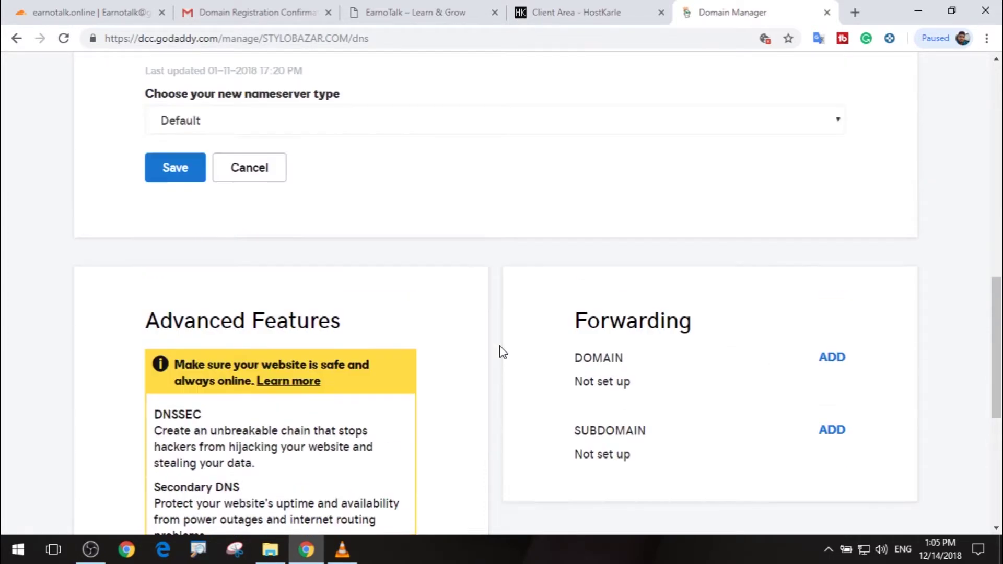
click(410, 259)
click(171, 301)
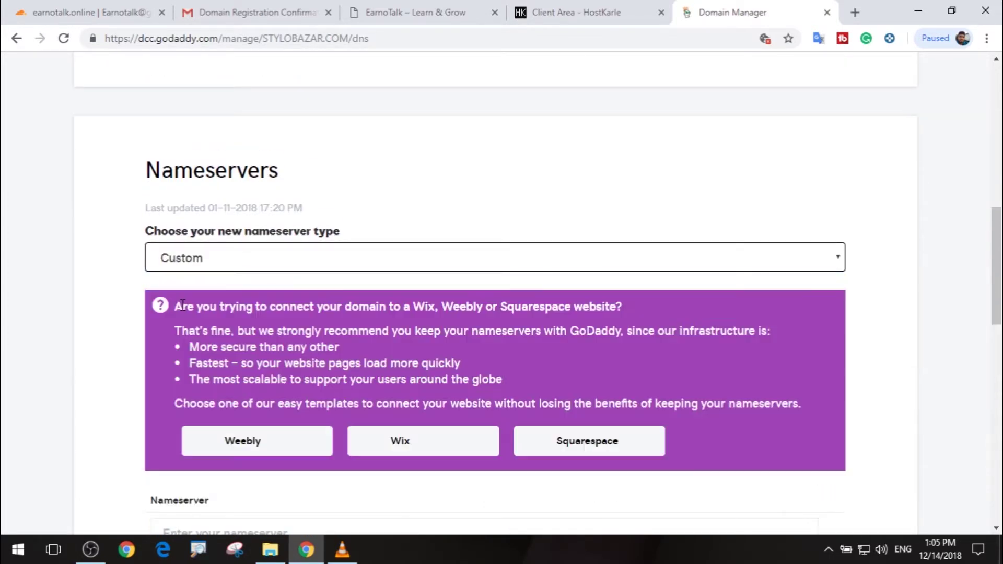
scroll(605, 395, down, 3)
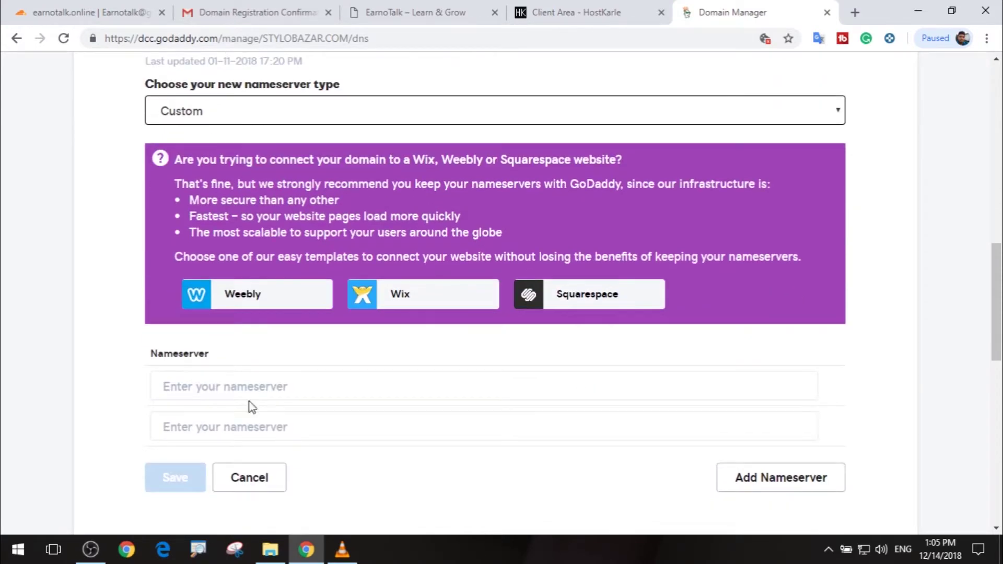
click(294, 385)
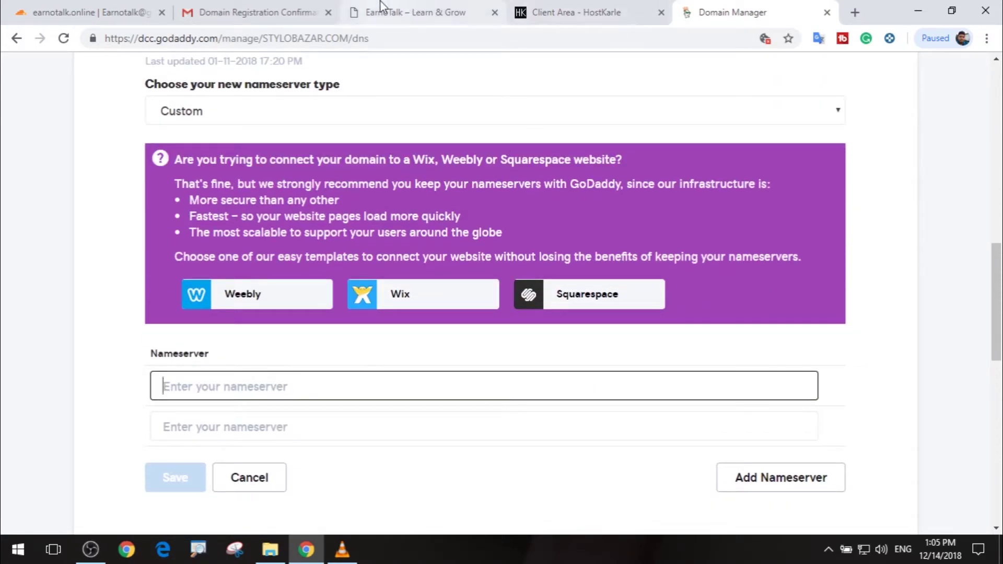
- Copy the nameserver mario.ns.cloudflare.com from Cloudflare and return to the GoDaddy domain manager
click(302, 8)
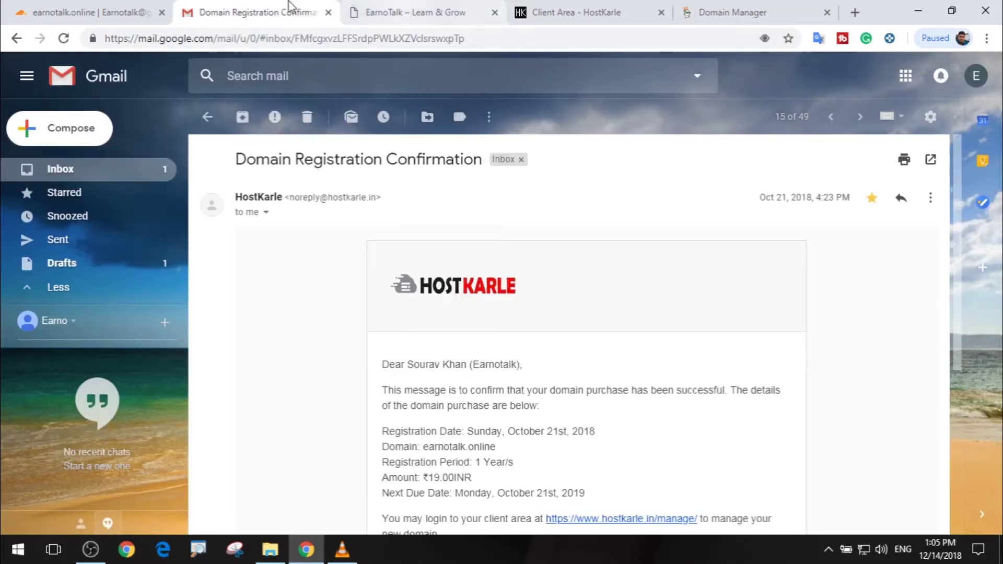
click(102, 10)
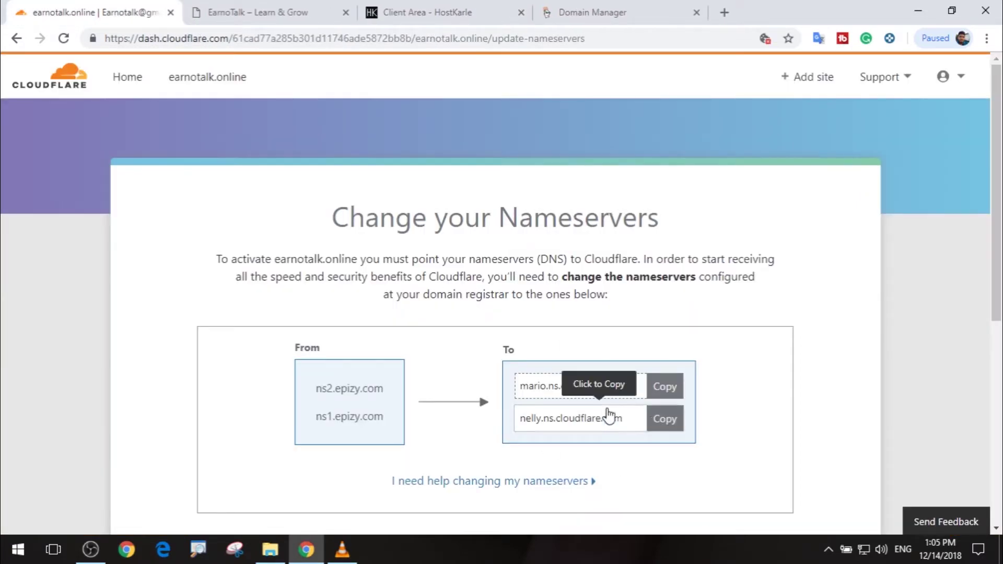
click(664, 386)
click(595, 13)
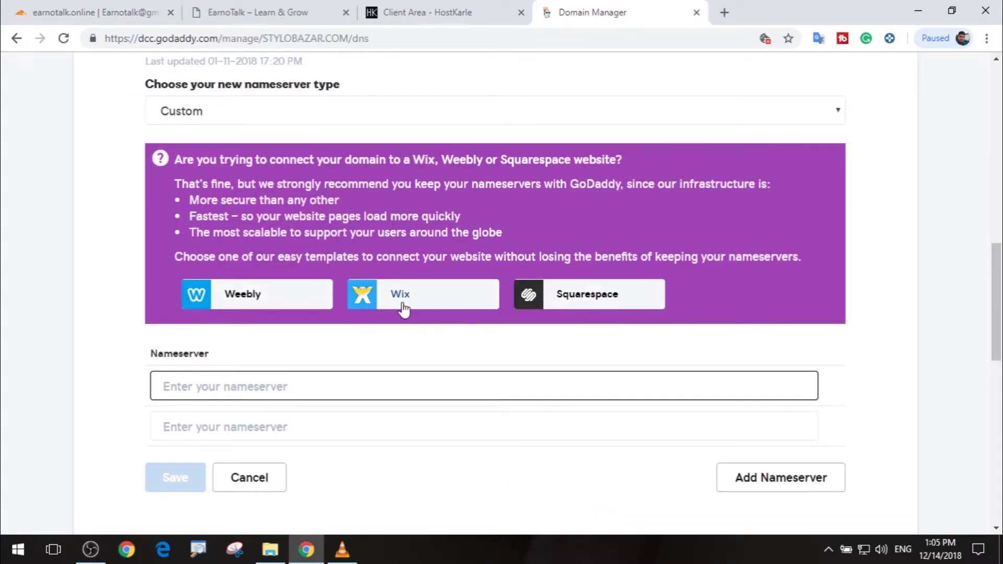
- Switch to the HostKarle client area and open the management page of the domain earnotalk.online
key(ctrl+shift+Tab)
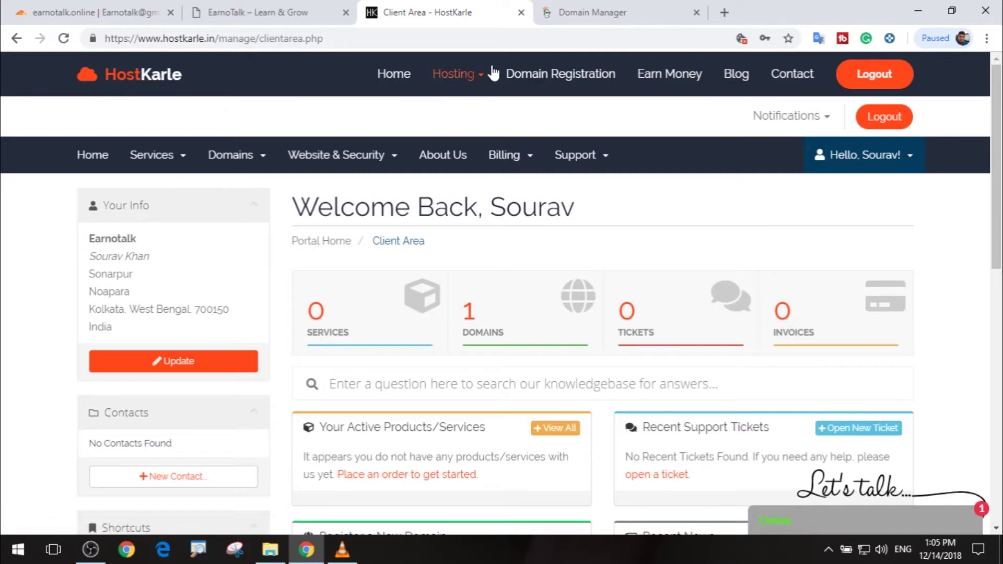
click(481, 84)
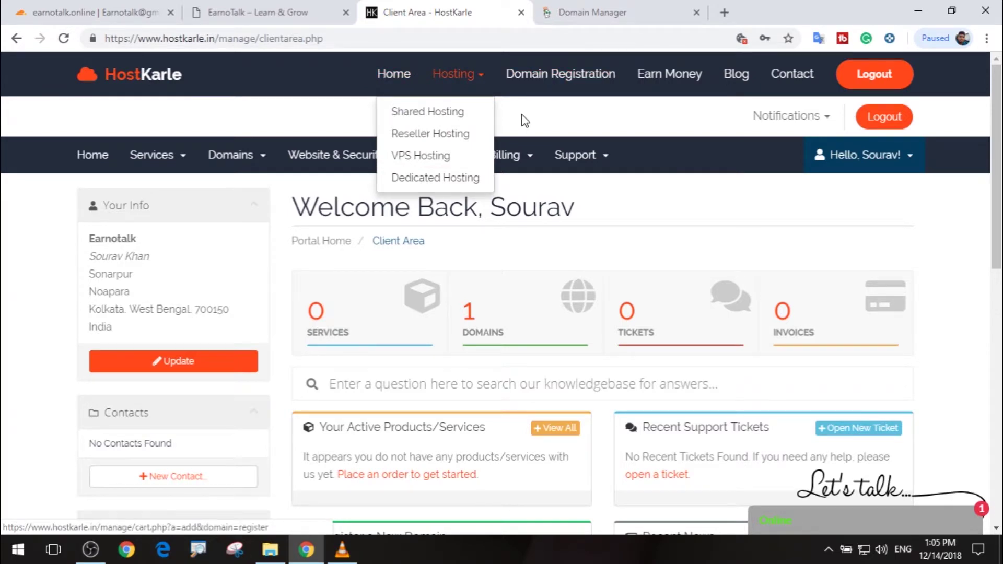
scroll(517, 313, down, 2)
click(526, 264)
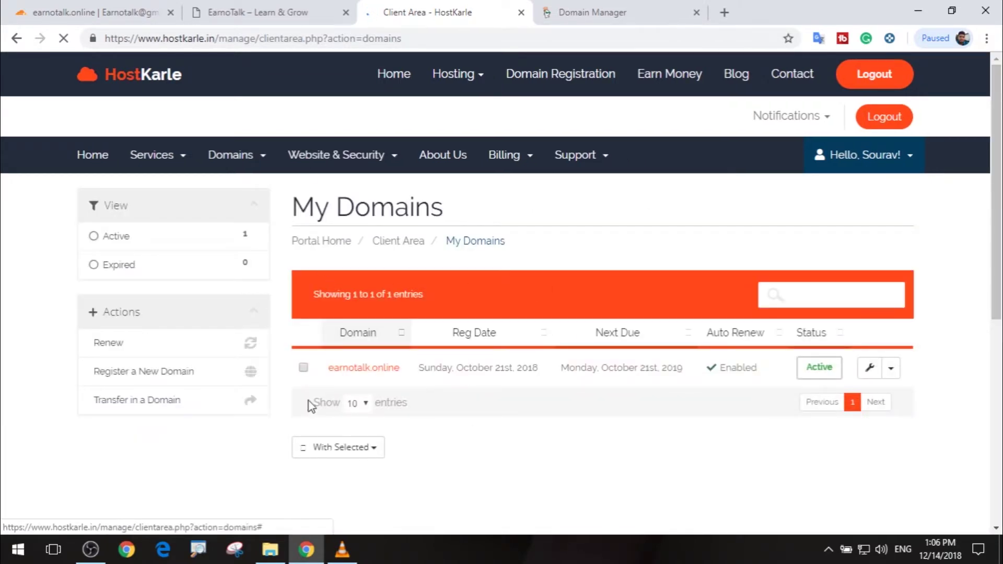
click(867, 370)
scroll(710, 220, down, 5)
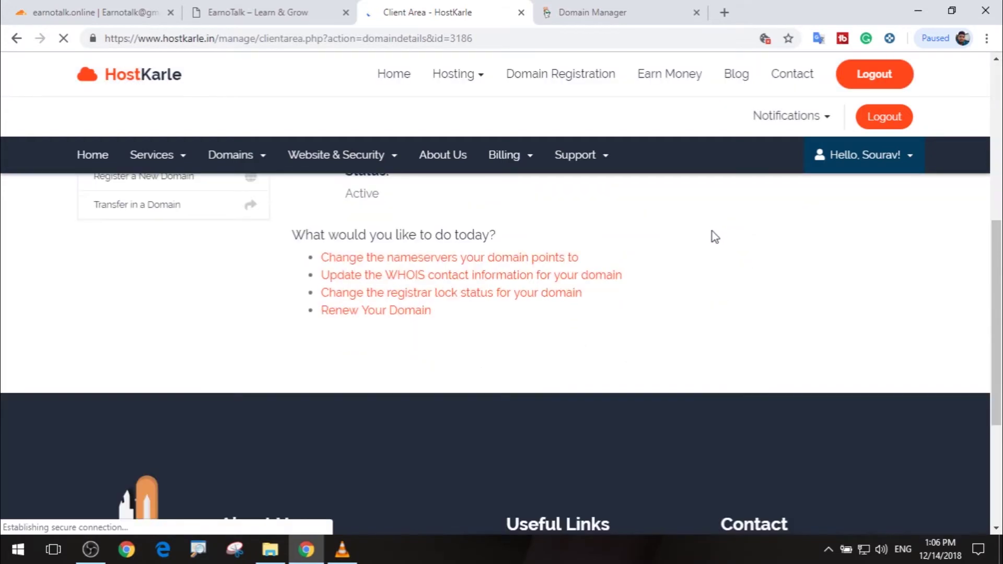
scroll(412, 336, up, 2)
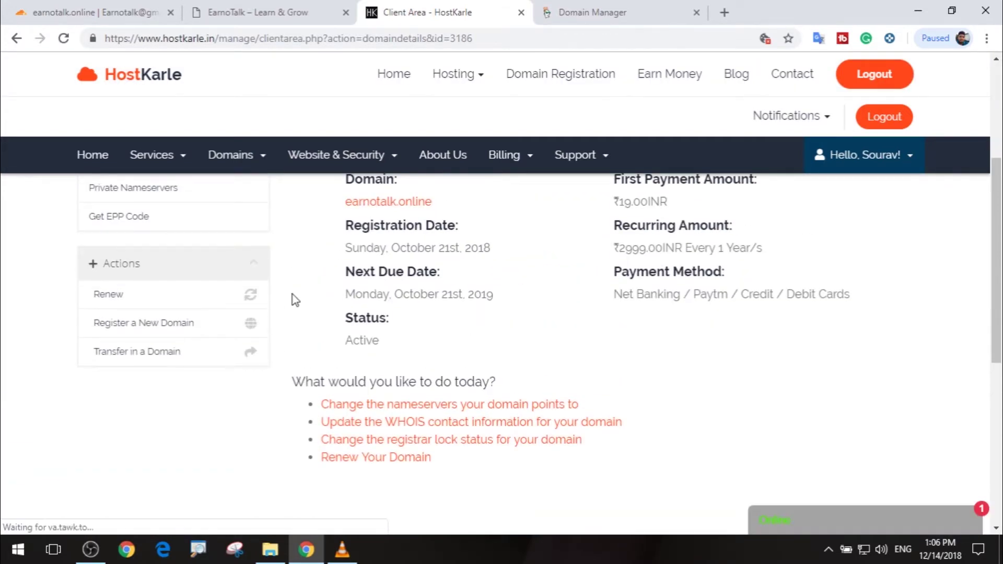
scroll(135, 337, up, 1)
scroll(135, 337, up, 3)
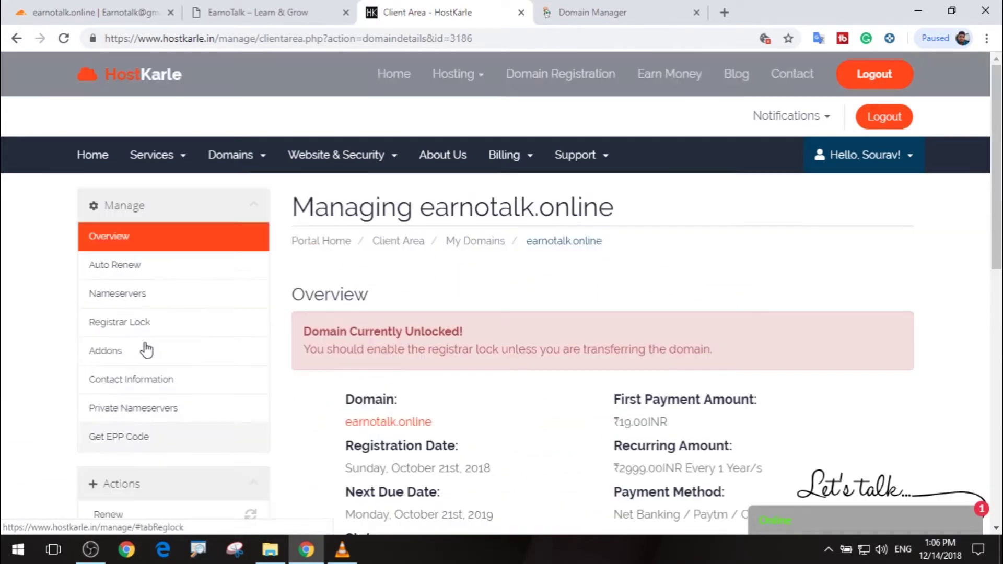
- Open the nameserver settings of earnotalk.online in HostKarle and bring up the custom nameserver entries
click(123, 294)
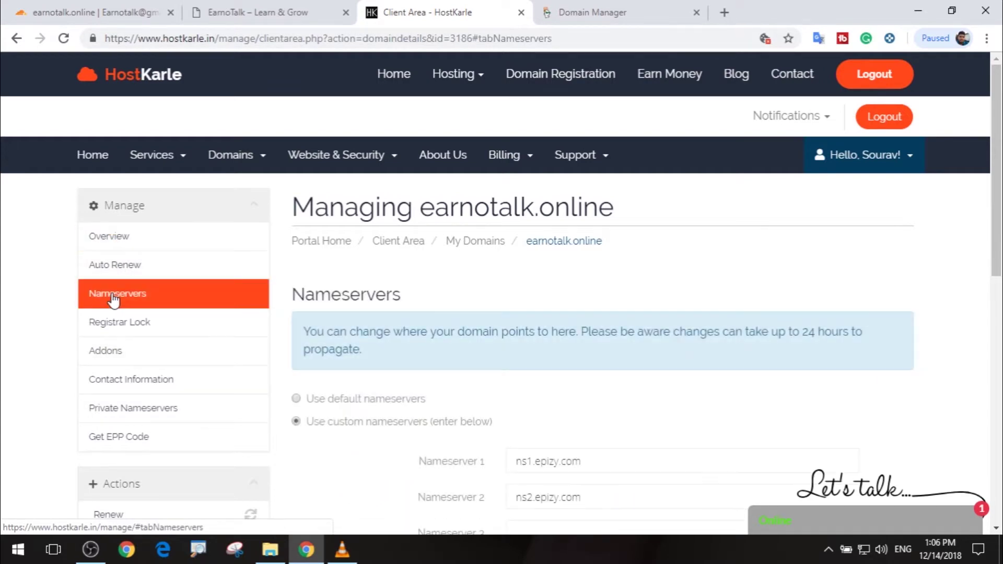
scroll(611, 338, down, 4)
click(602, 246)
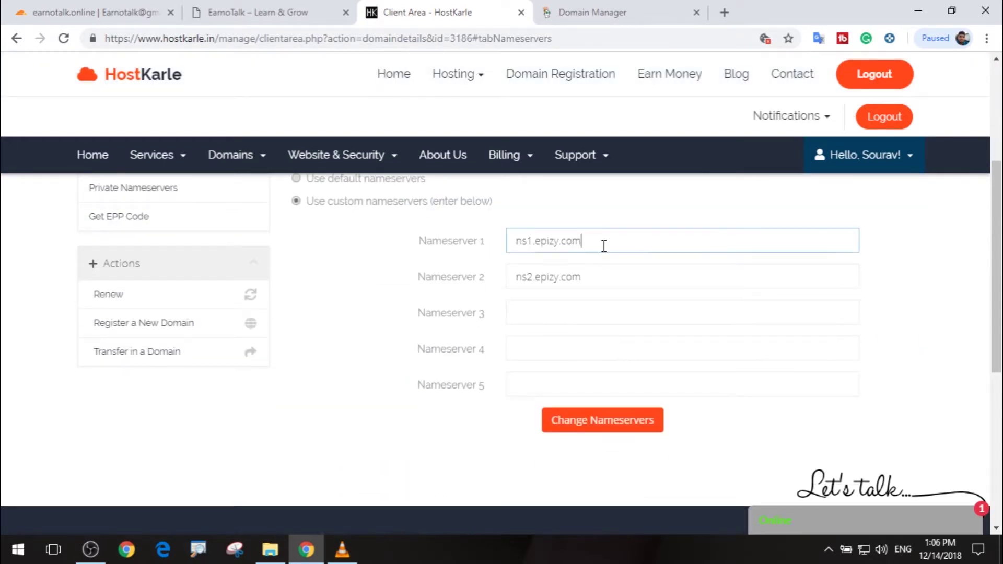
drag(602, 246, 497, 246)
click(615, 210)
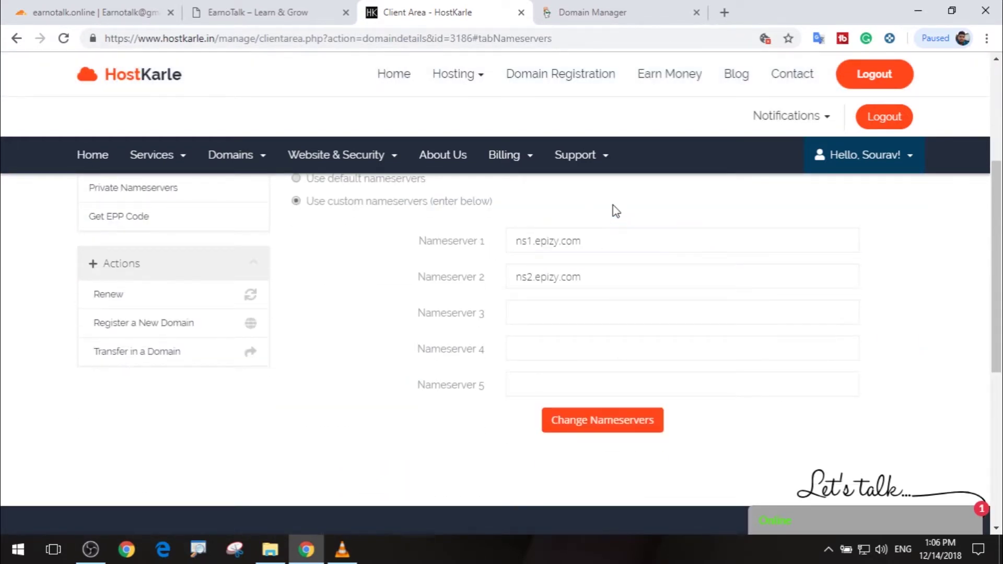
- Copy the nameserver mario.ns.cloudflare.com from Cloudflare and return to the HostKarle nameserver form
click(621, 8)
click(32, 4)
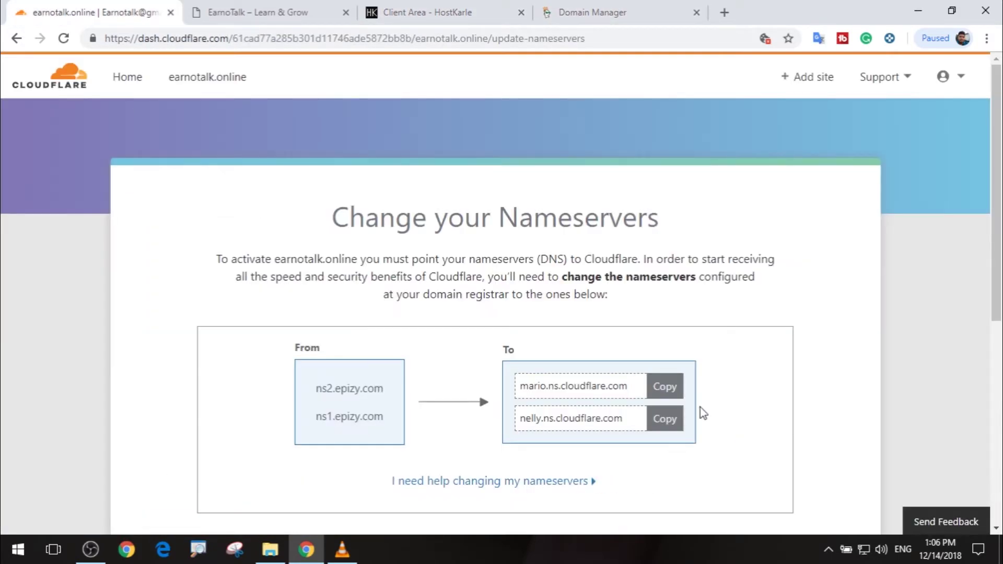
click(663, 386)
click(427, 12)
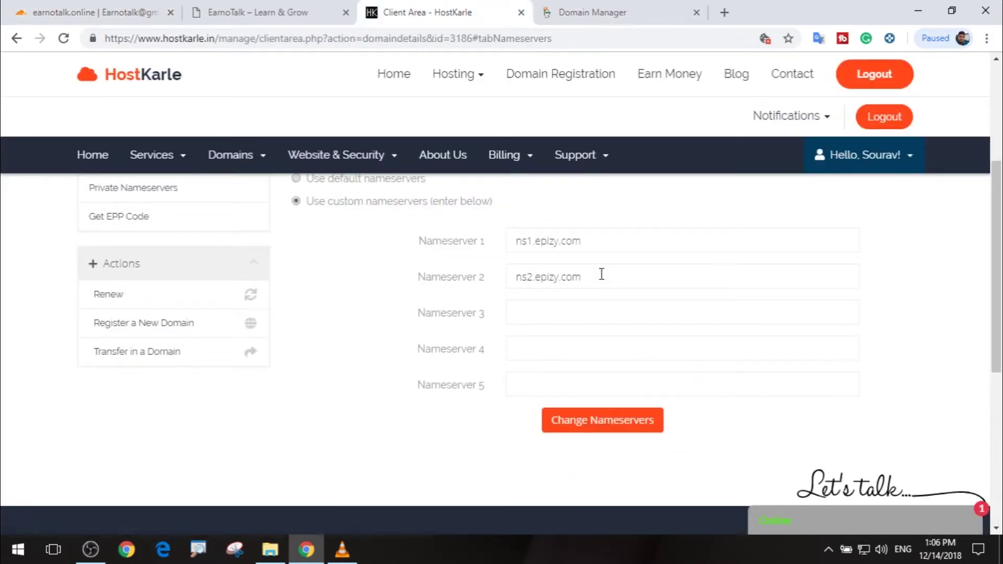
- Set Nameserver 1 to mario.ns.cloudflare.com and Nameserver 2 to nelly.ns.cloudflare.com, submit the change and review the saved entries
triple_click(601, 239)
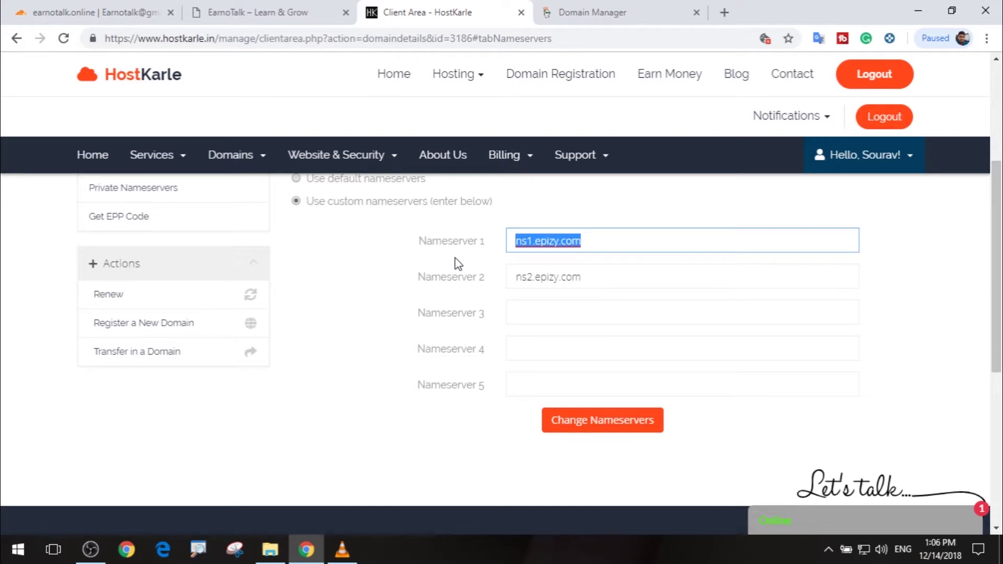
key(ctrl+v)
key(Tab)
key(BackSpace)
key(ctrl+v)
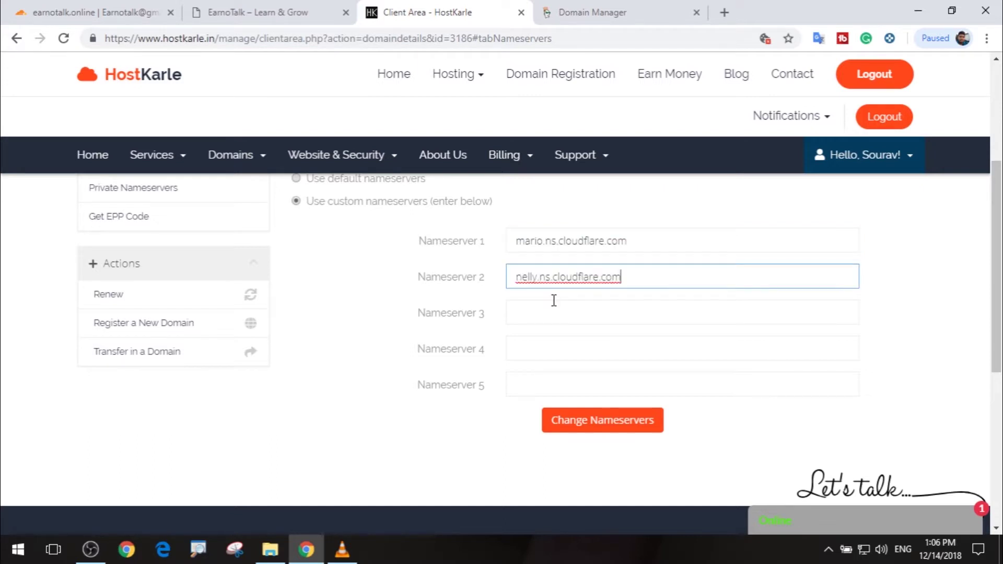
click(596, 430)
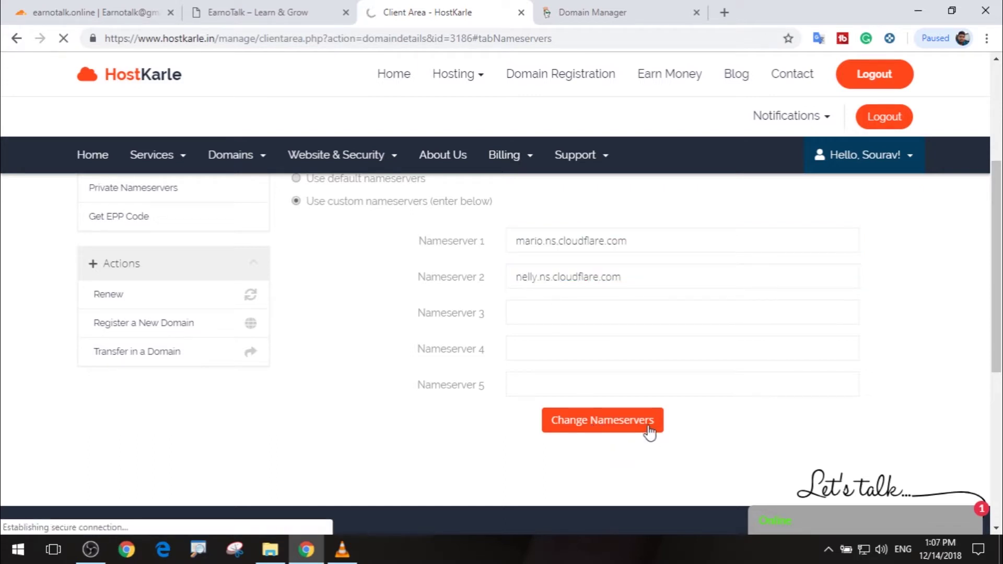
click(593, 12)
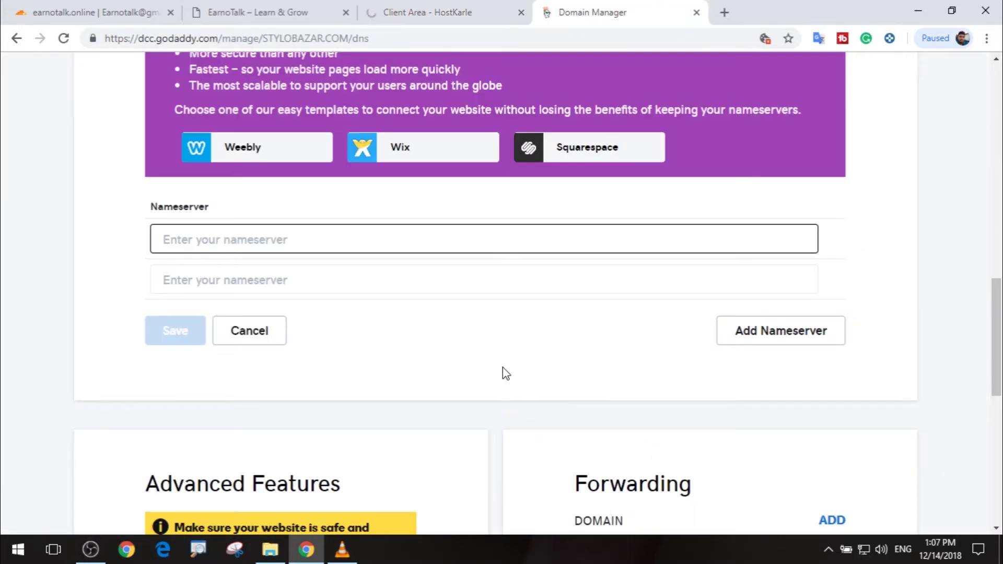
click(427, 11)
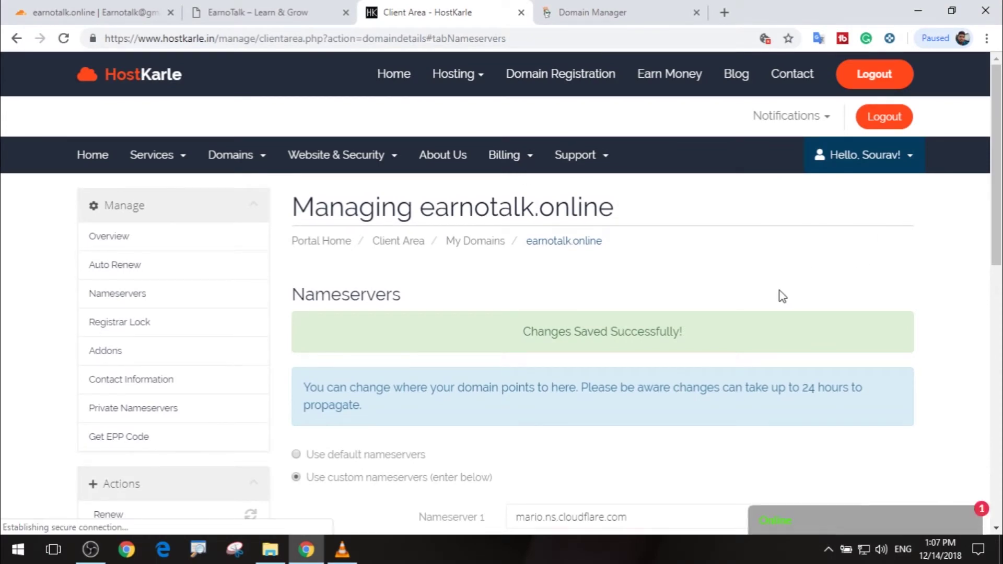
scroll(780, 290, down, 5)
scroll(705, 322, up, 3)
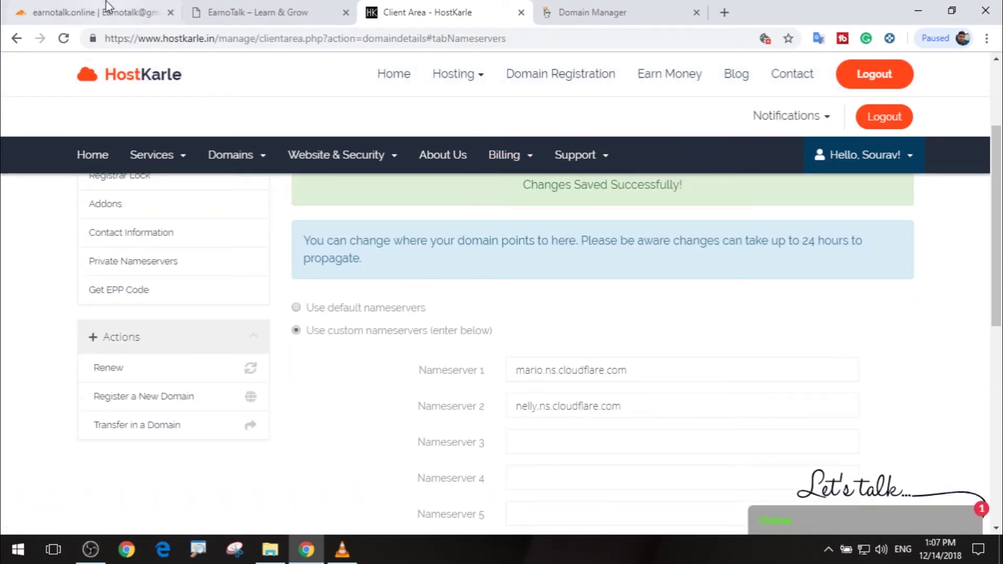
- Switch back to Cloudflare and continue past the nameserver instructions to the earnotalk.online overview
click(89, 15)
scroll(509, 334, down, 5)
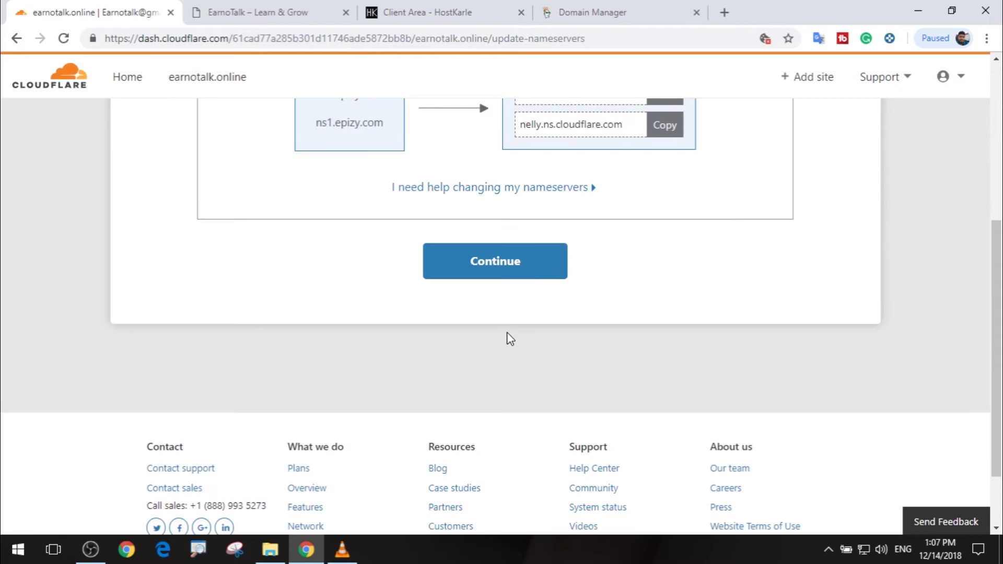
click(529, 267)
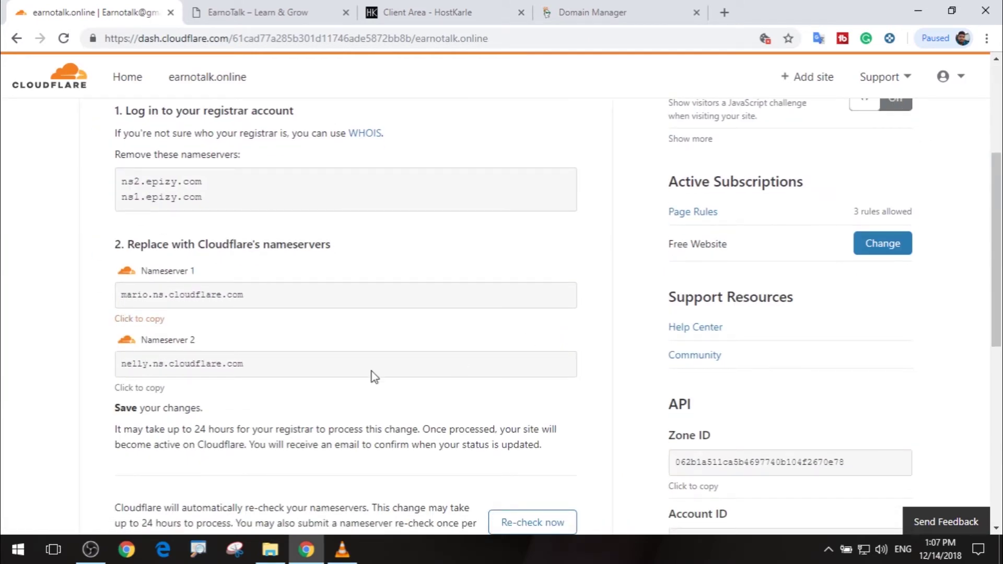
scroll(378, 269, up, 4)
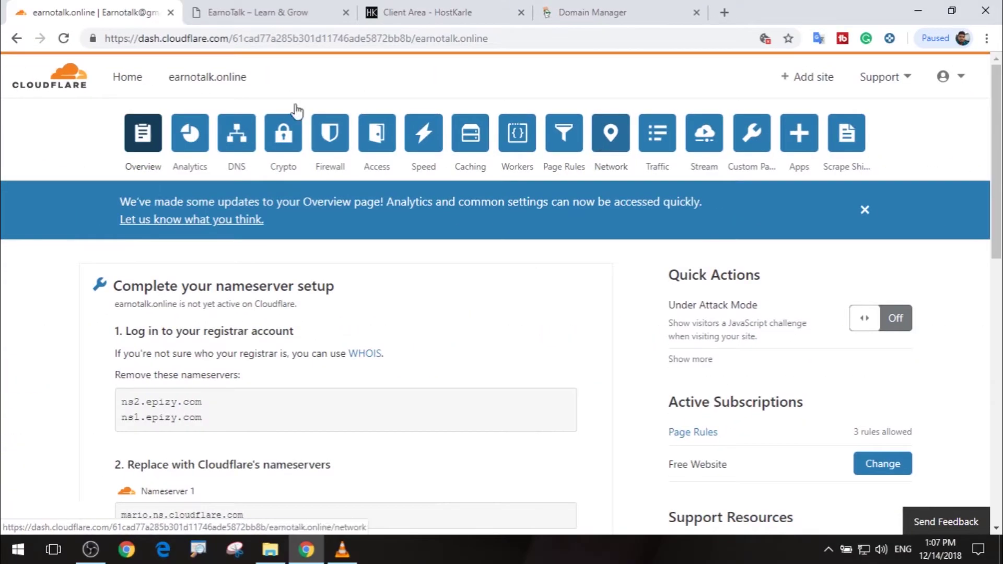
- Visit the Analytics and DNS pages of earnotalk.online and open its Crypto settings
click(208, 156)
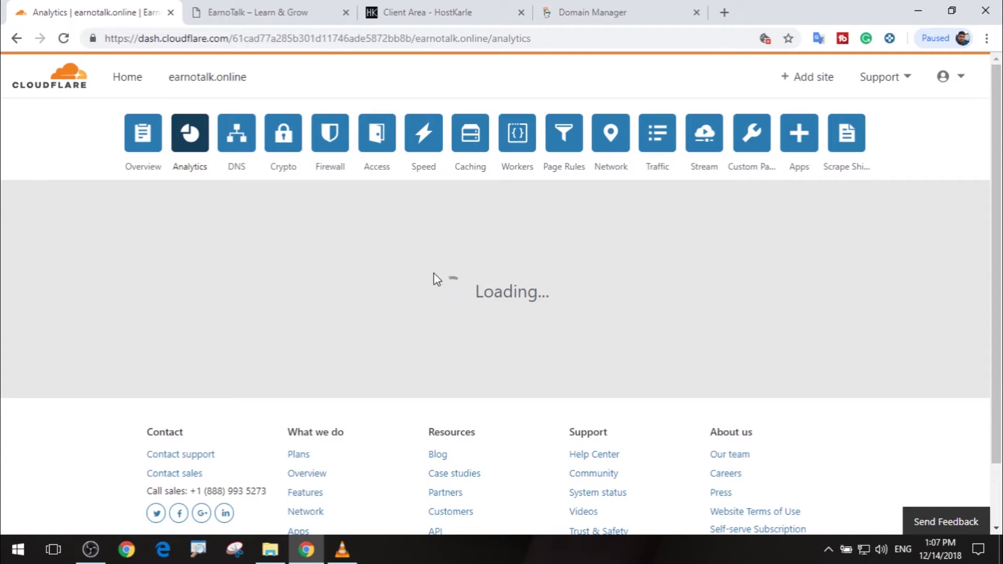
click(239, 137)
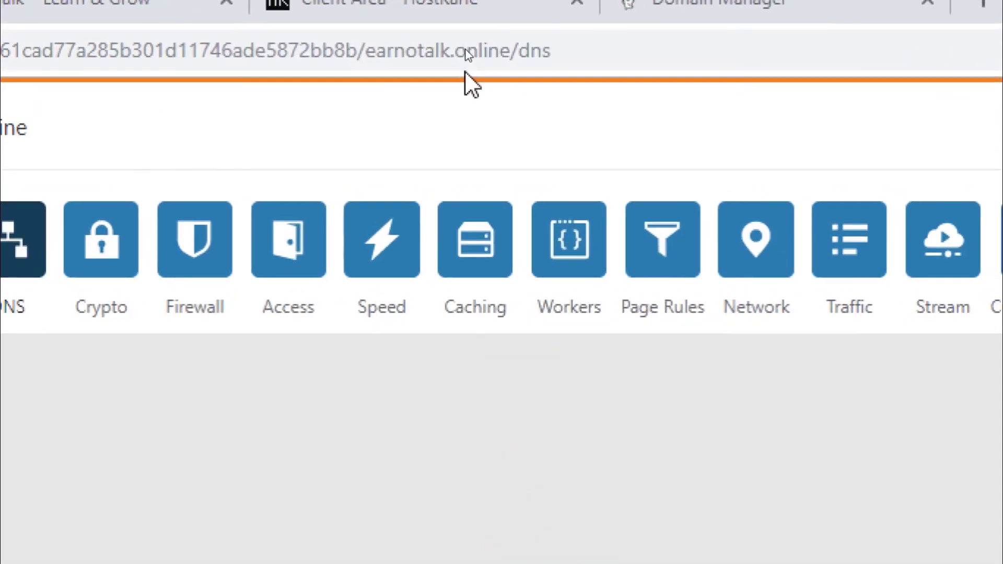
click(135, 261)
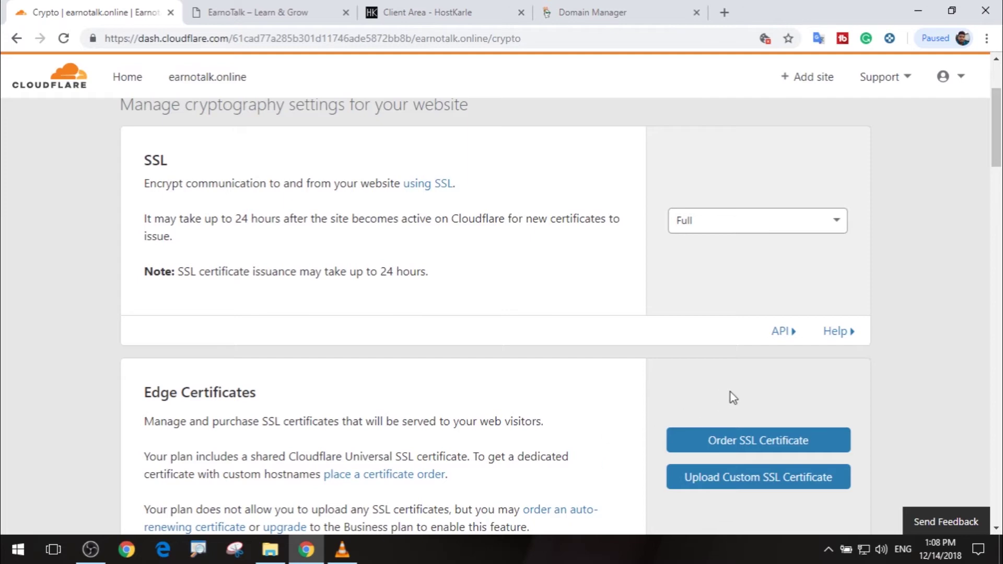
- Turn on Always Use HTTPS for earnotalk.online and look through the remaining Crypto settings
scroll(754, 392, down, 3)
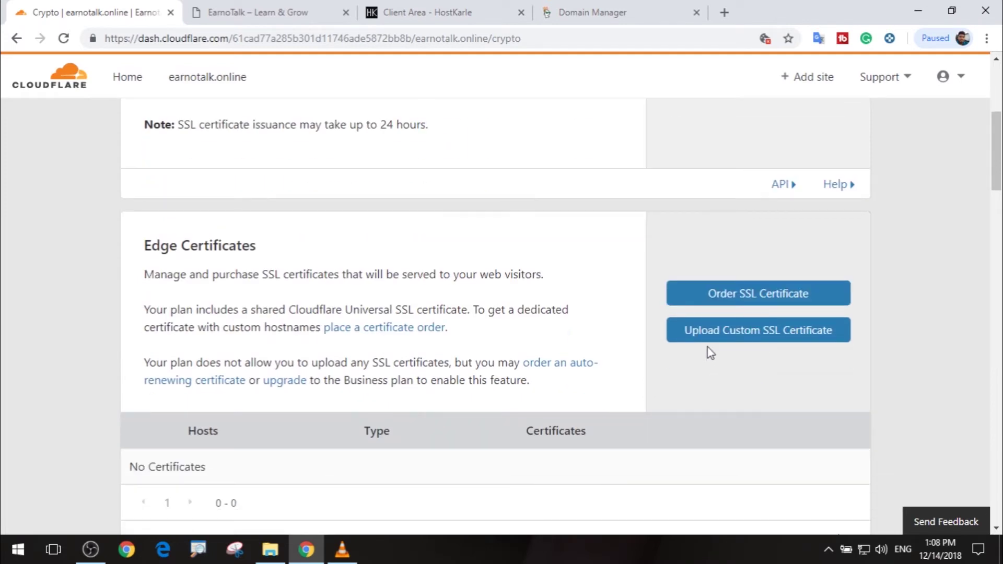
scroll(720, 412, down, 8)
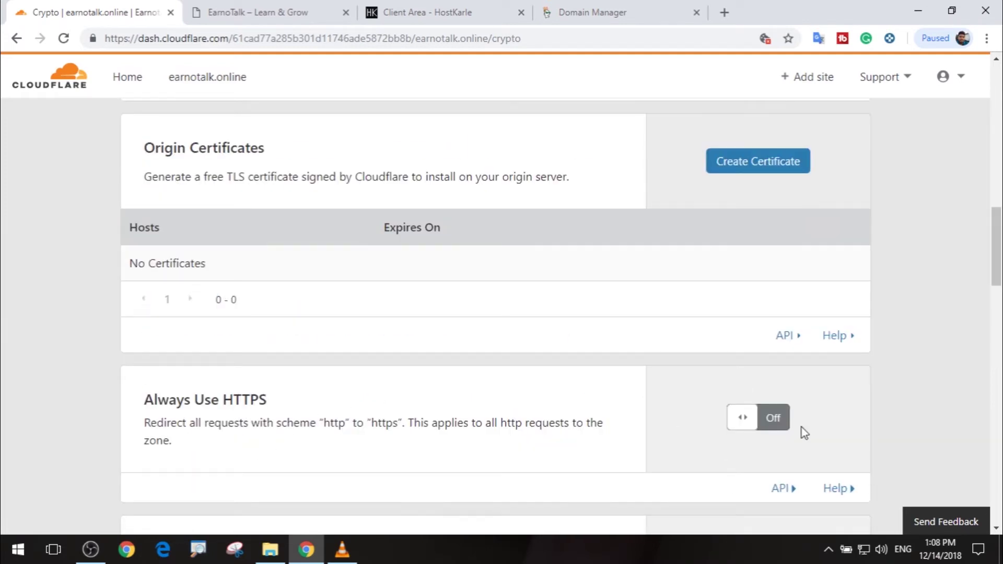
click(765, 426)
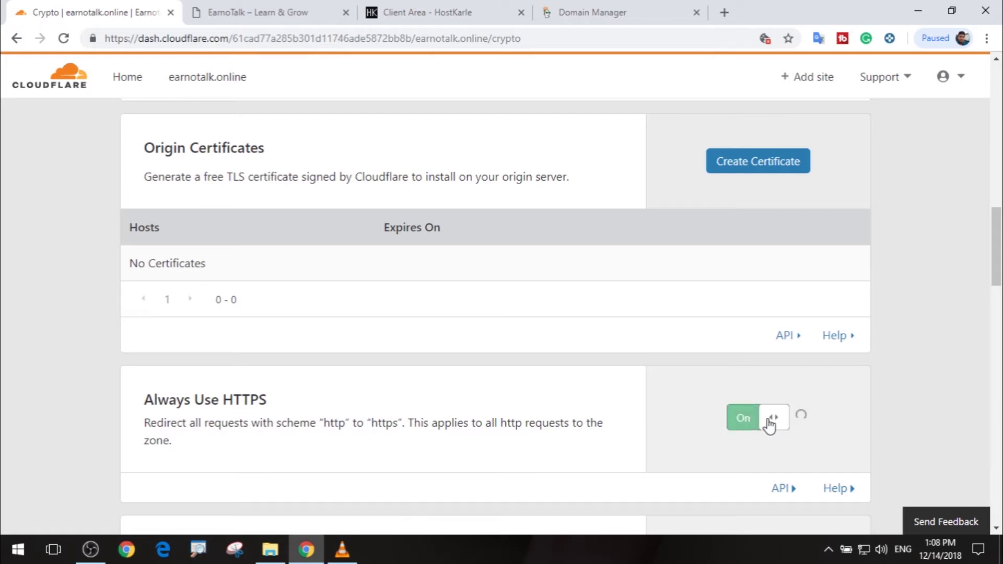
scroll(544, 373, down, 7)
scroll(693, 374, down, 10)
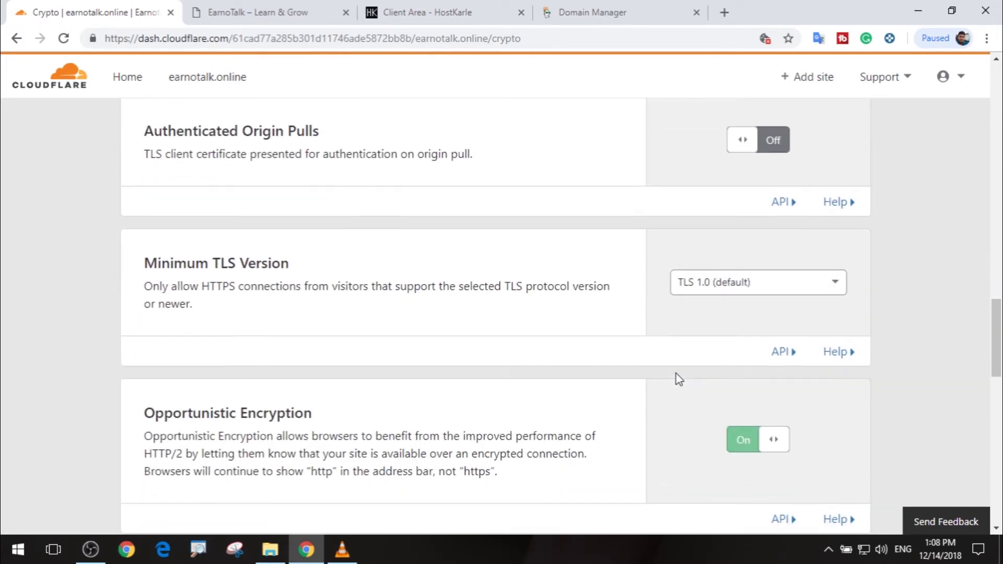
scroll(676, 374, down, 10)
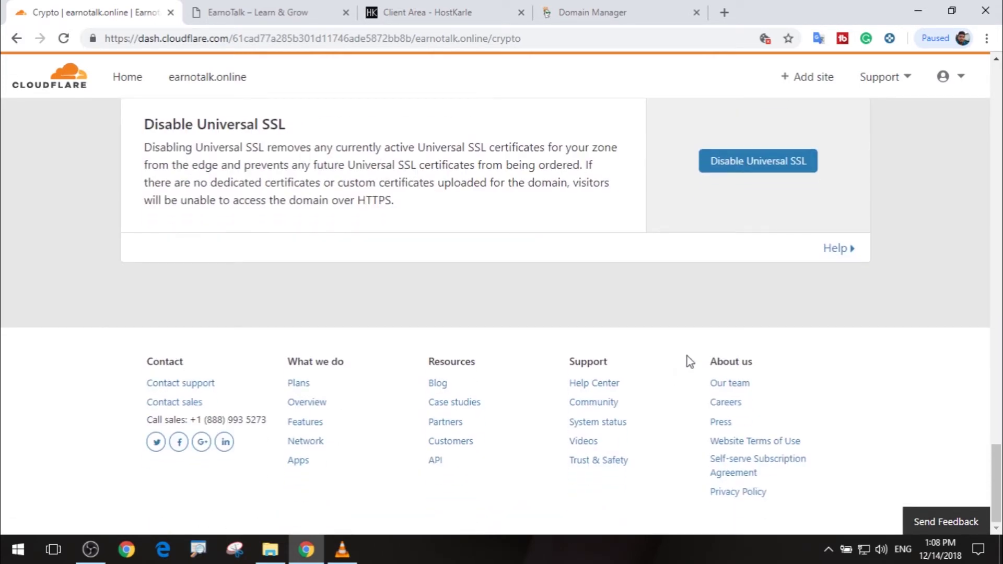
- Open the Speed settings and enable Auto Minify for JavaScript, CSS and HTML
scroll(688, 356, up, 10)
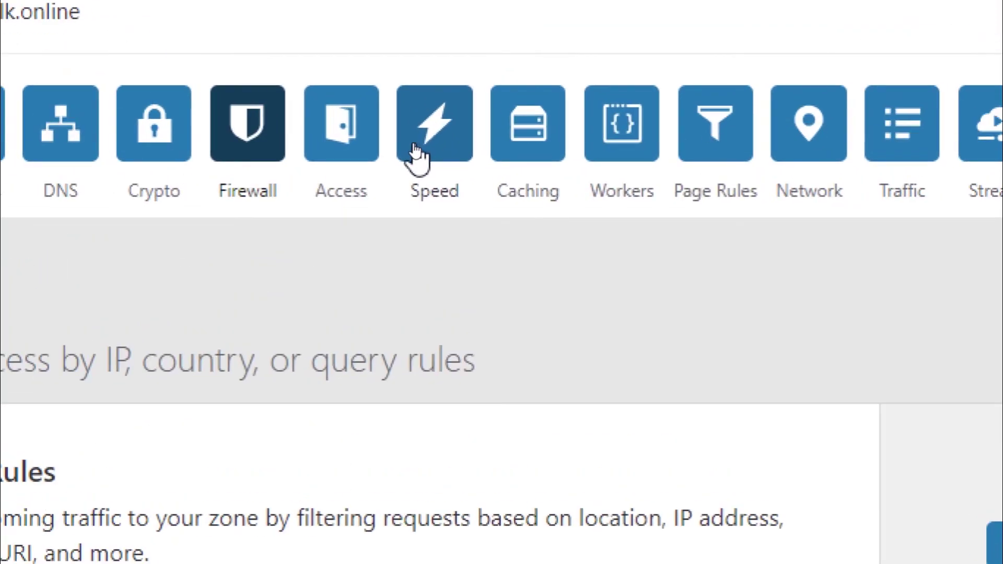
click(444, 148)
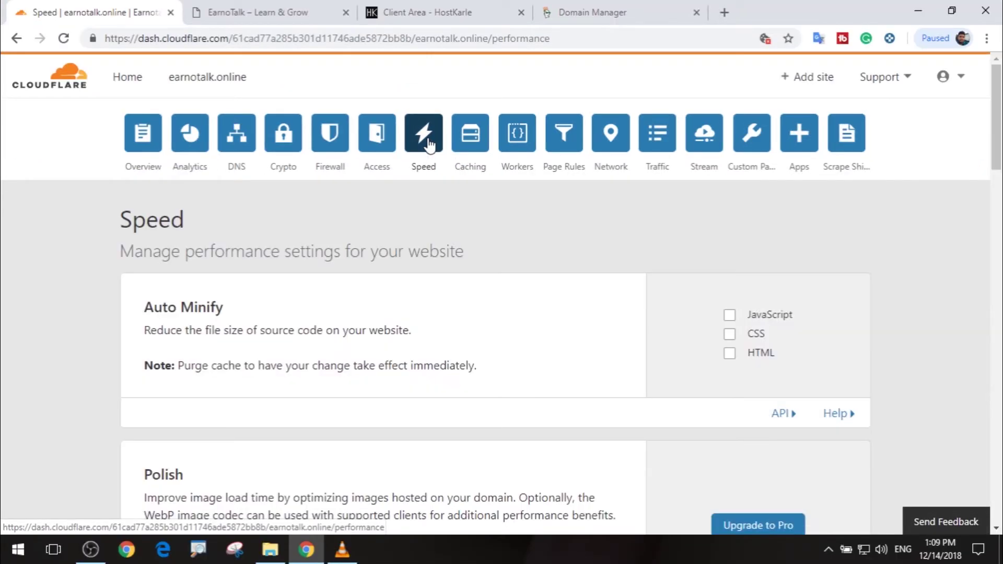
scroll(584, 234, down, 1)
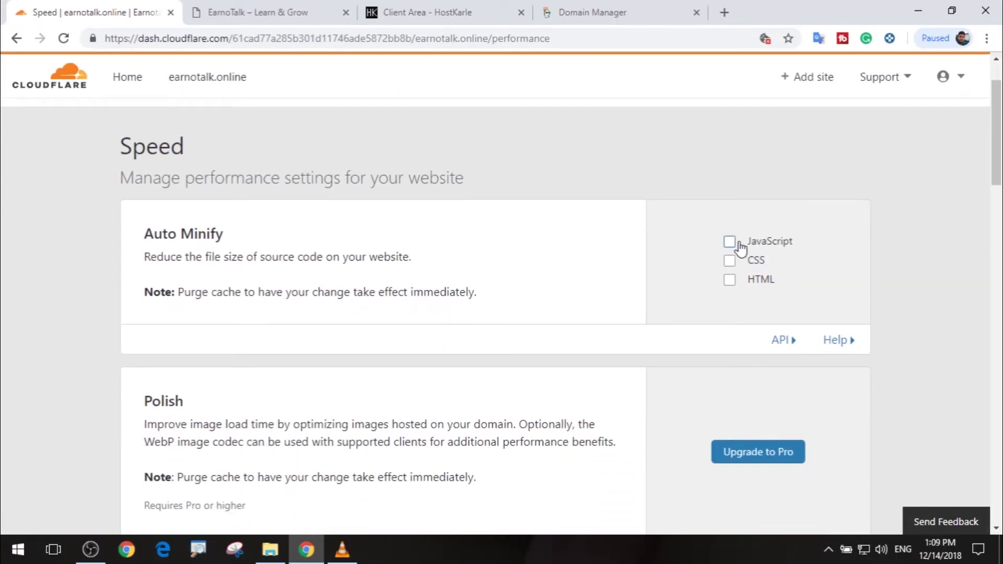
click(729, 241)
click(729, 260)
click(730, 294)
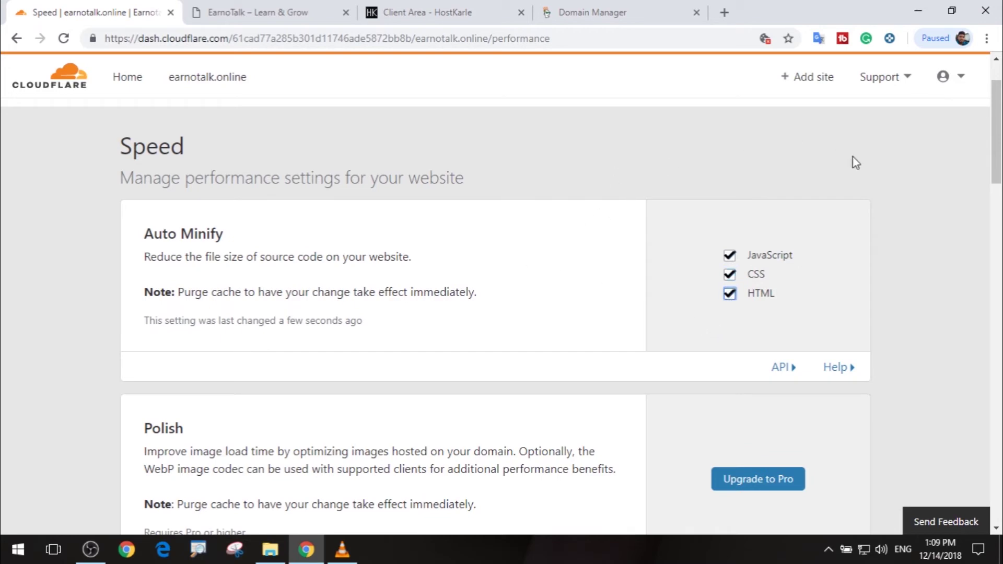
- Look through the remaining Speed settings and switch to the EarnoTalk website
scroll(854, 195, down, 5)
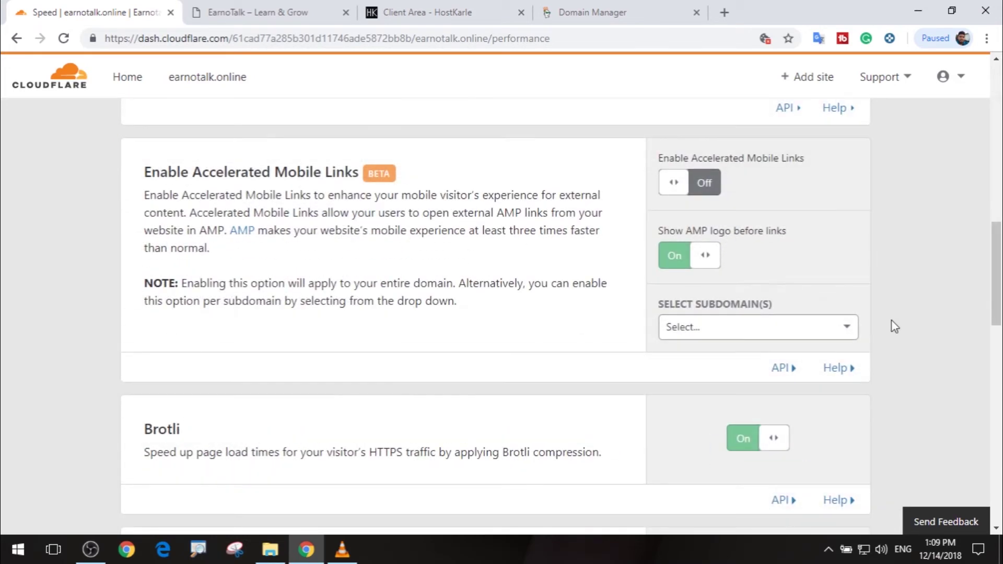
scroll(893, 326, down, 4)
scroll(892, 325, up, 1)
scroll(892, 329, down, 5)
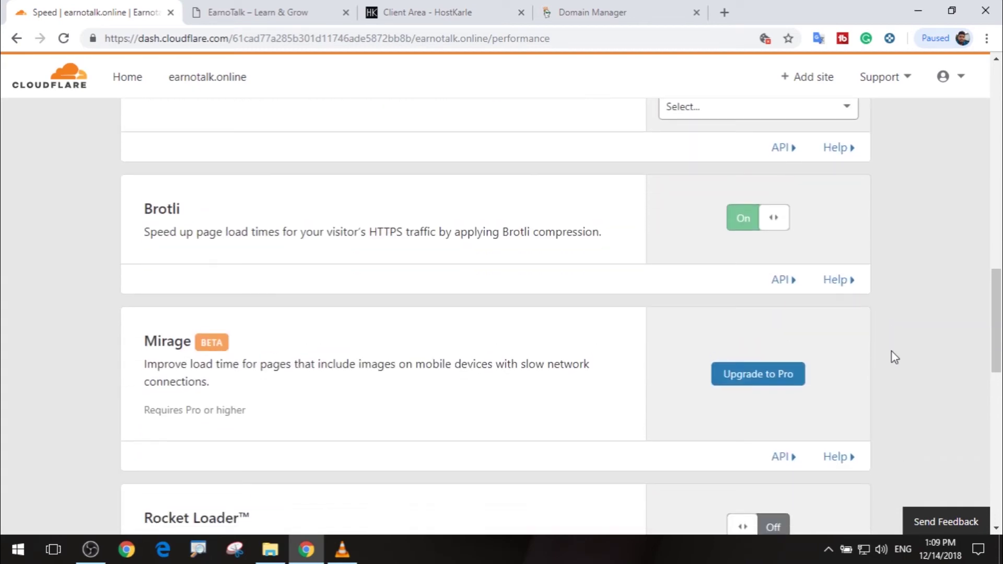
scroll(893, 353, down, 4)
scroll(891, 352, up, 15)
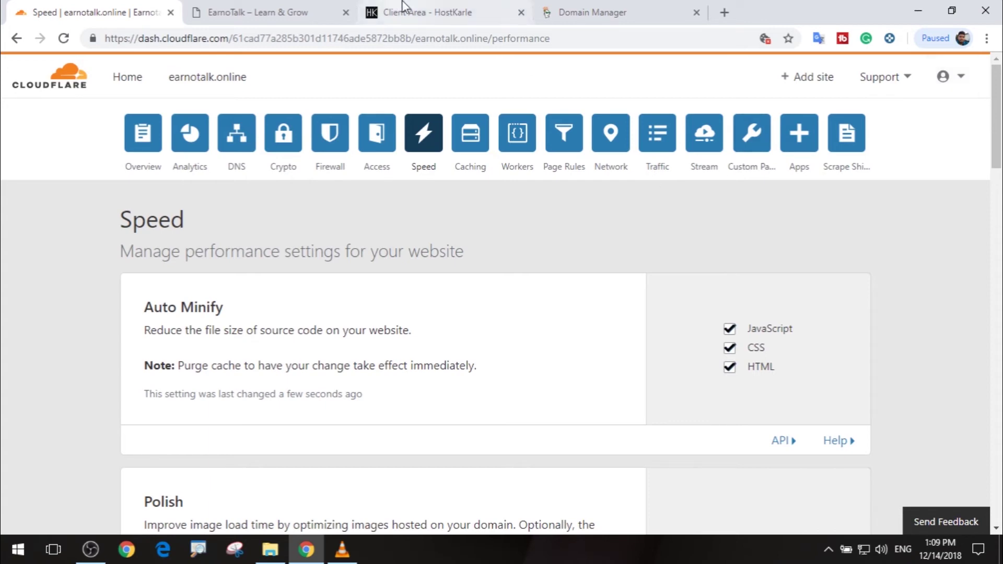
click(235, 10)
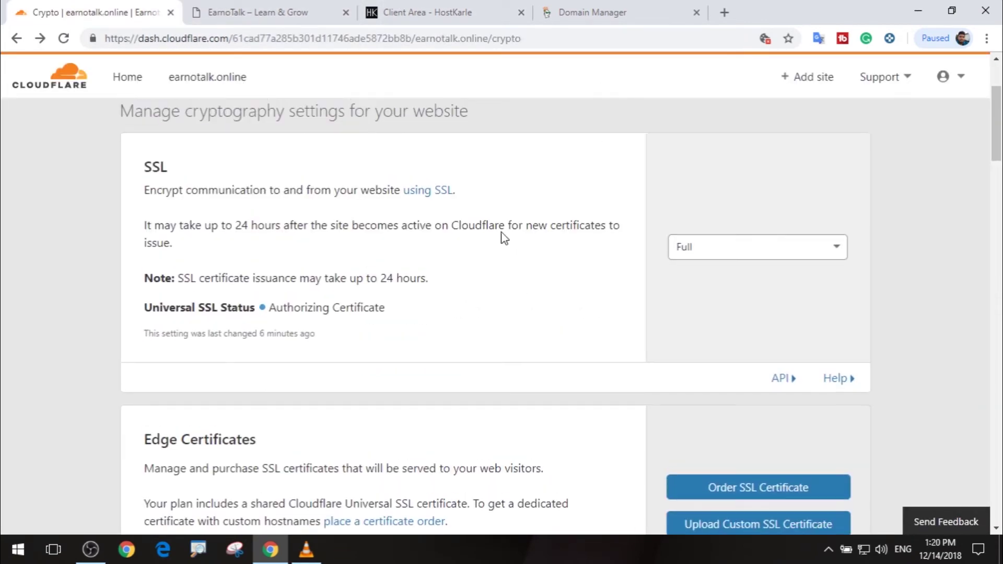
- Check the Universal SSL Status and the Edge Certificates section in Cloudflare's Crypto settings
scroll(500, 239, up, 1)
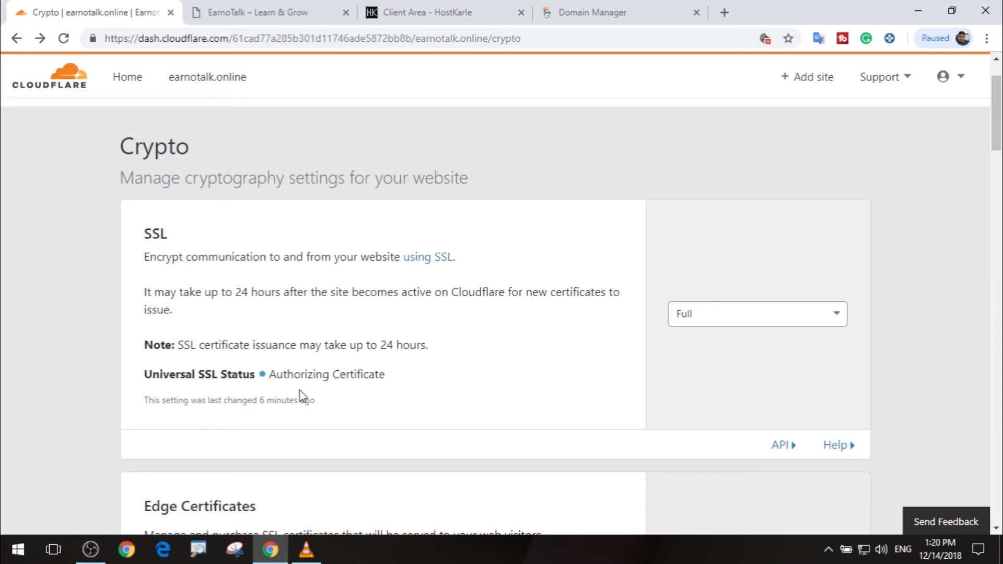
scroll(387, 390, down, 1)
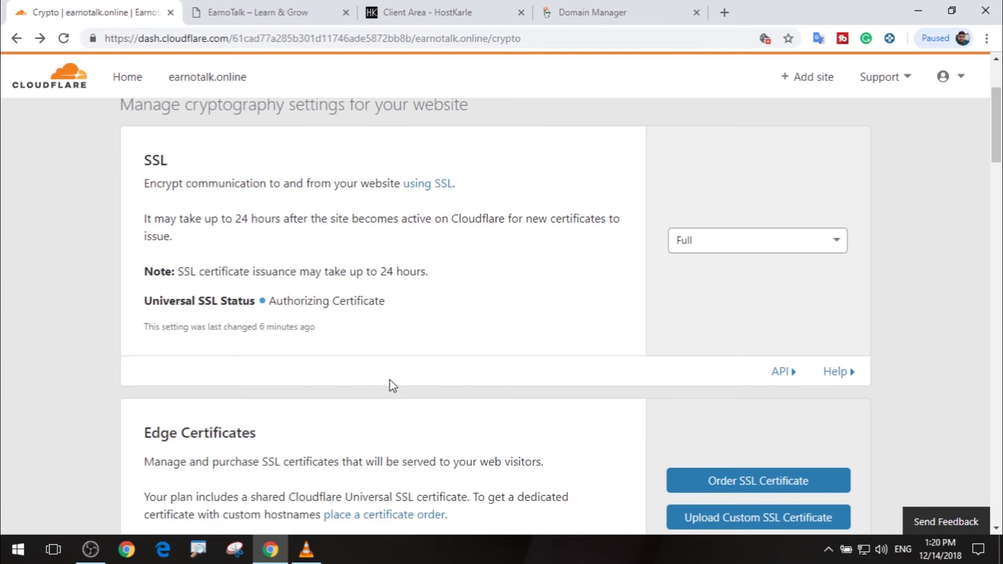
scroll(472, 334, down, 1)
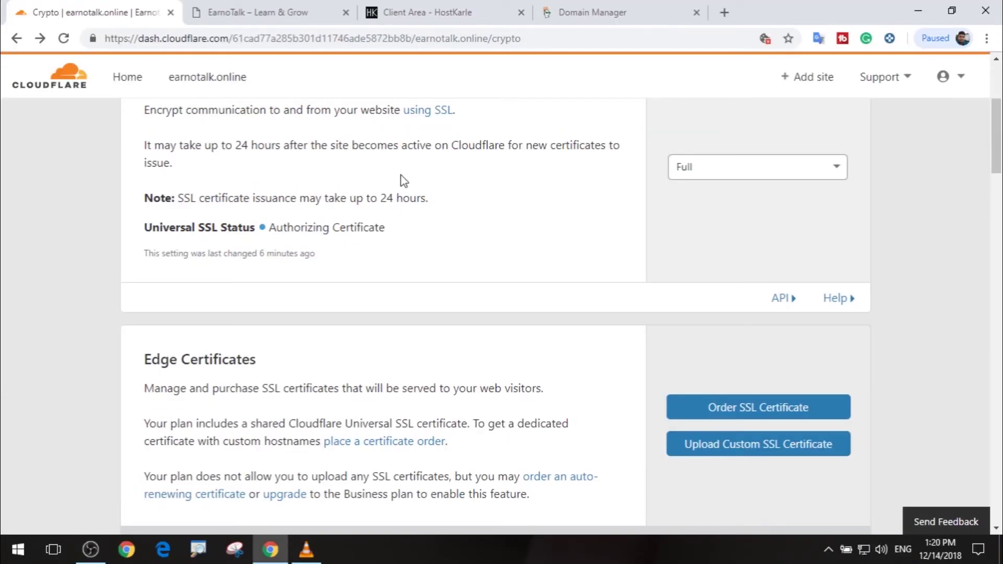
scroll(447, 240, down, 1)
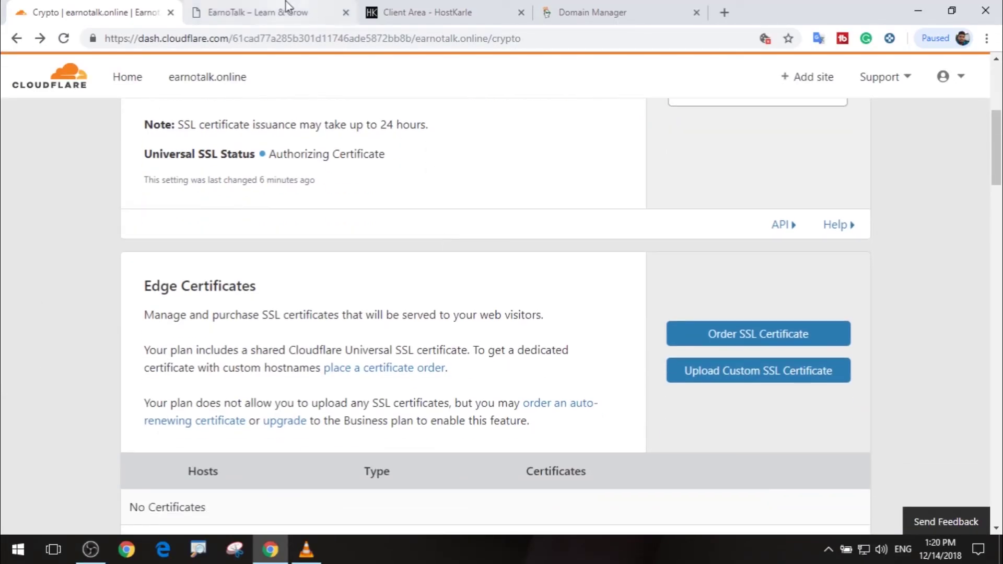